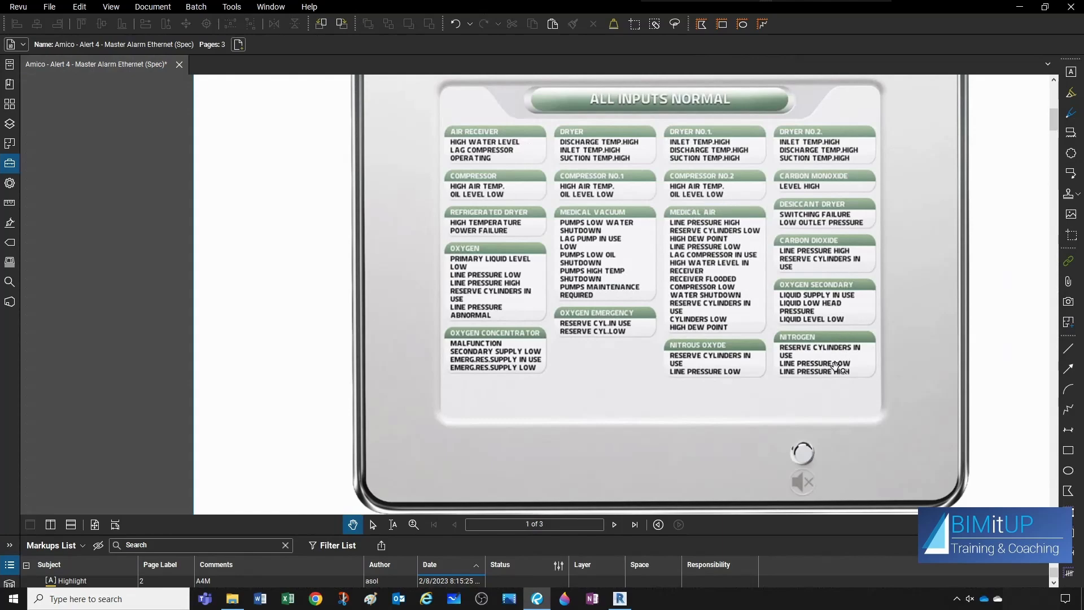
- Examine the spec sheet's first page for the master alarm's display, Ethernet connection, channel count and alarm features
scroll(835, 367, up, 5)
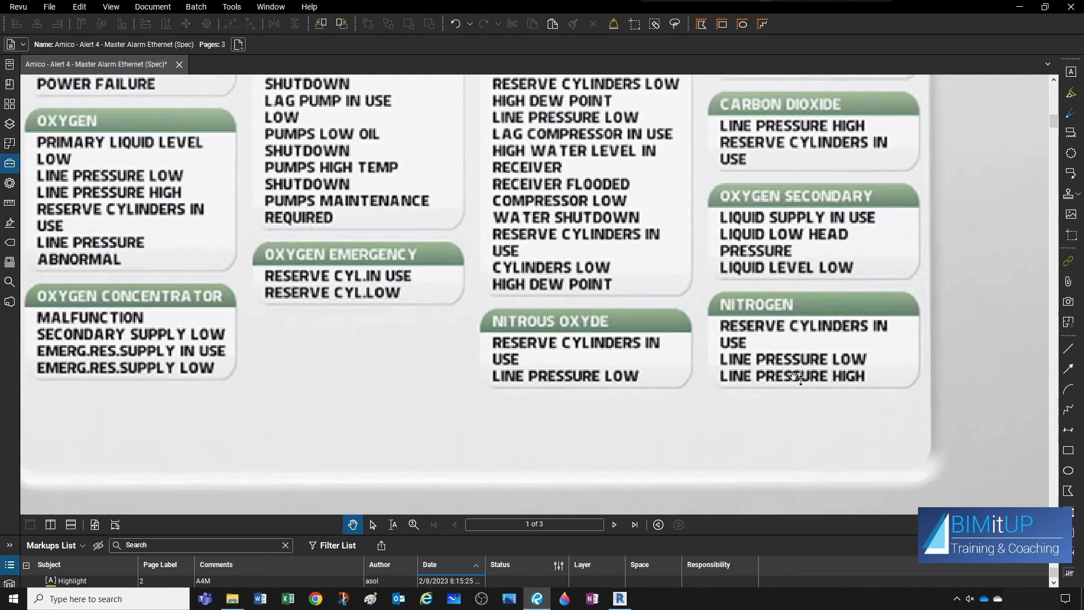
scroll(837, 370, down, 4)
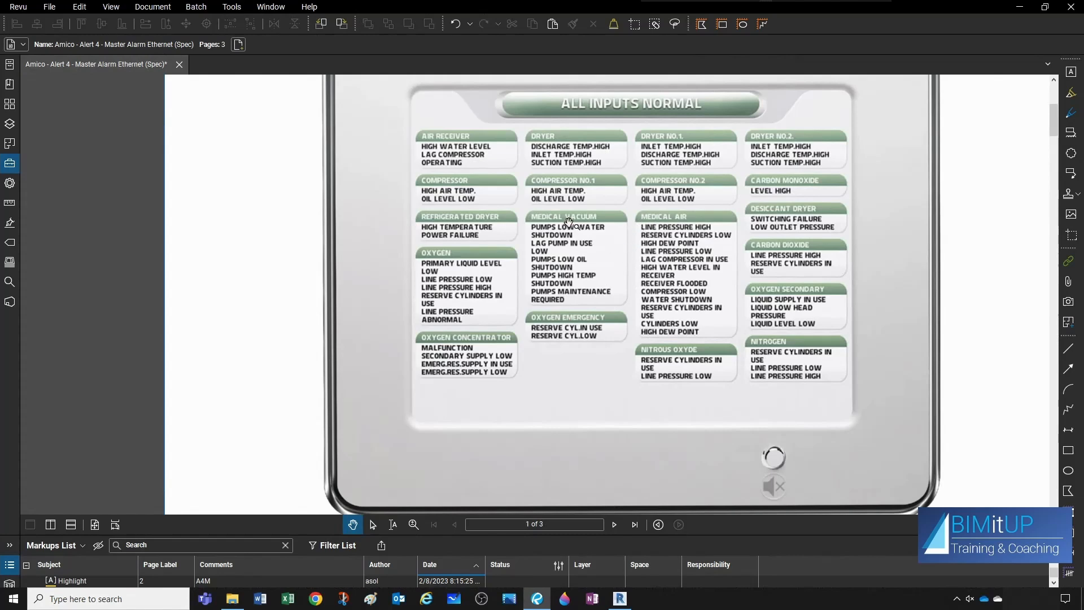
scroll(569, 221, down, 3)
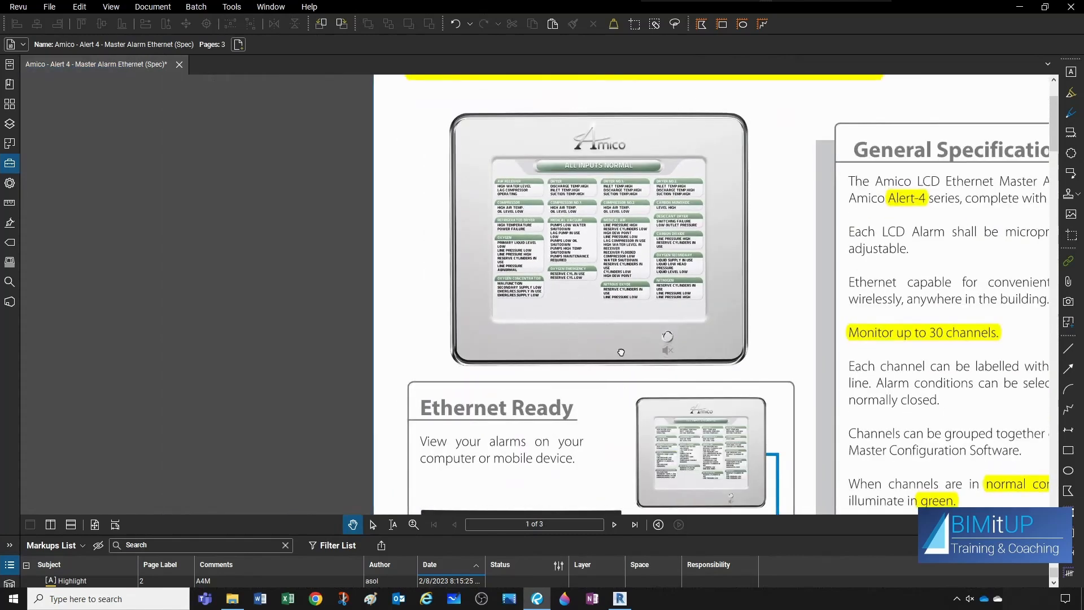
scroll(621, 362, down, 2)
scroll(648, 375, up, 2)
scroll(655, 309, down, 2)
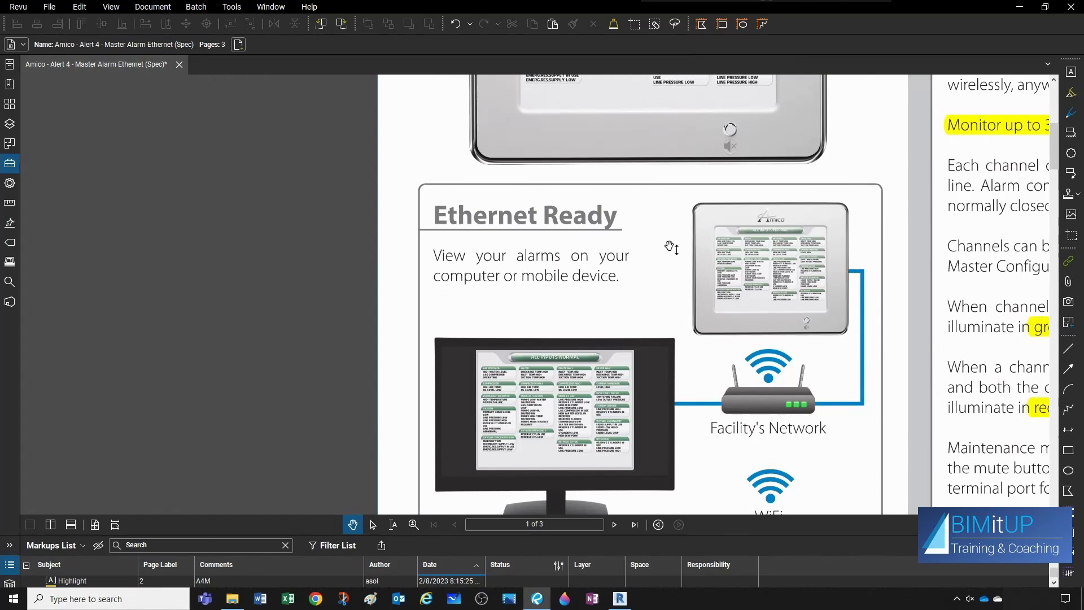
scroll(670, 246, down, 1)
drag(972, 211, 735, 279)
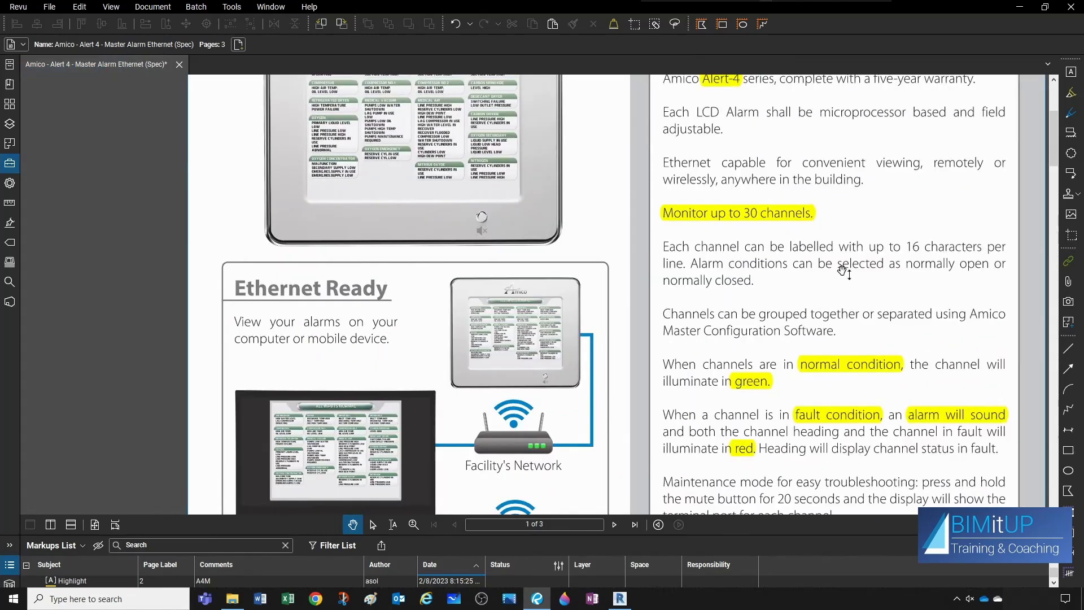
scroll(844, 272, down, 1)
scroll(804, 286, down, 8)
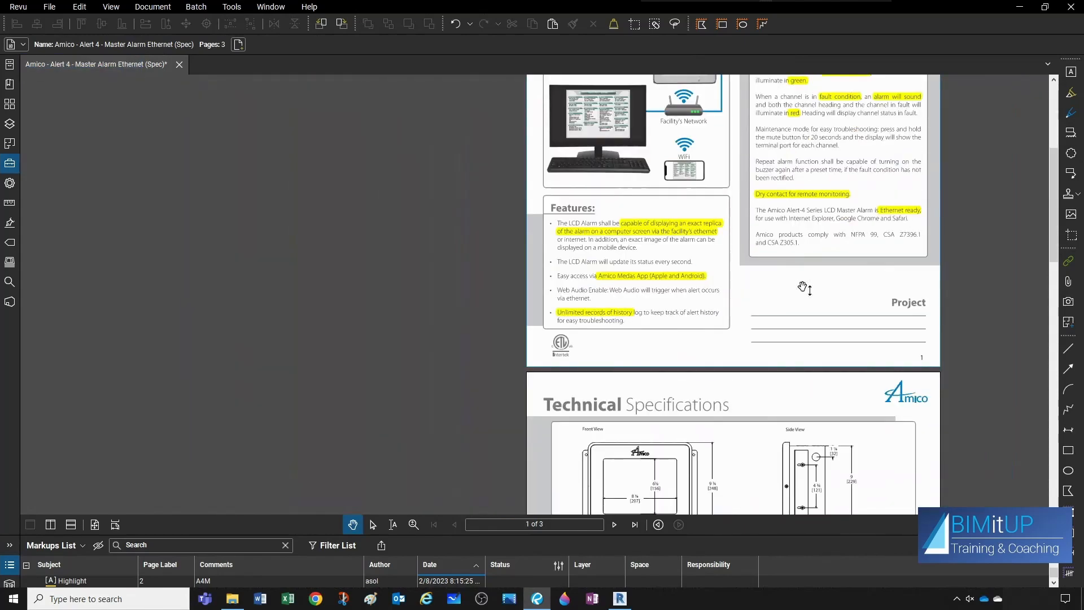
- Review the alarm panel's dimensioned views, the model number options and the mobile app page in the specification
scroll(793, 289, down, 2)
ctrl+scroll(671, 299, up, 6)
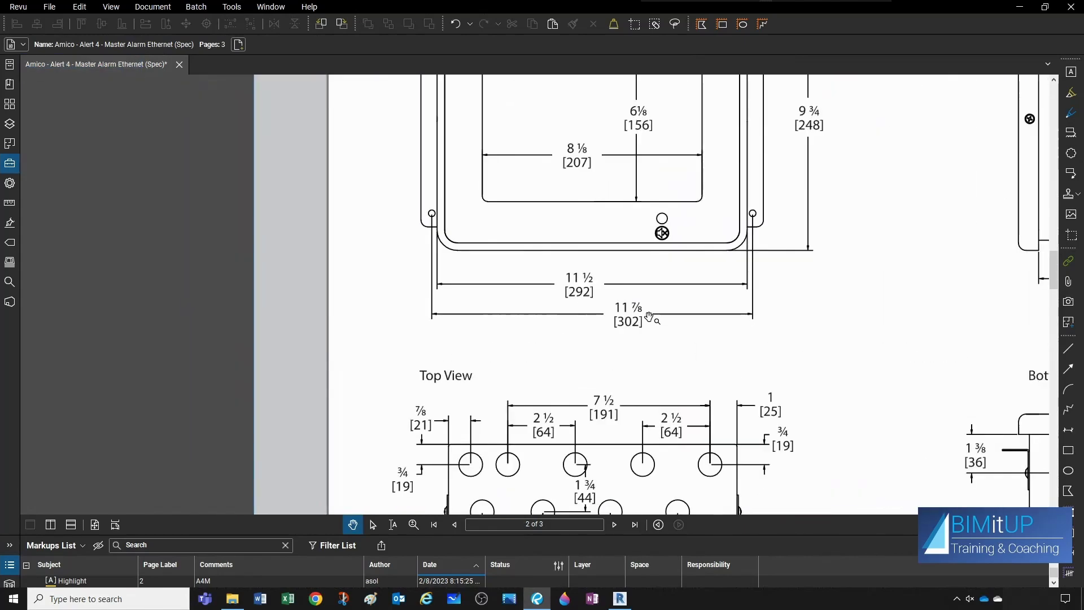
ctrl+scroll(617, 329, down, 2)
ctrl+scroll(635, 326, down, 2)
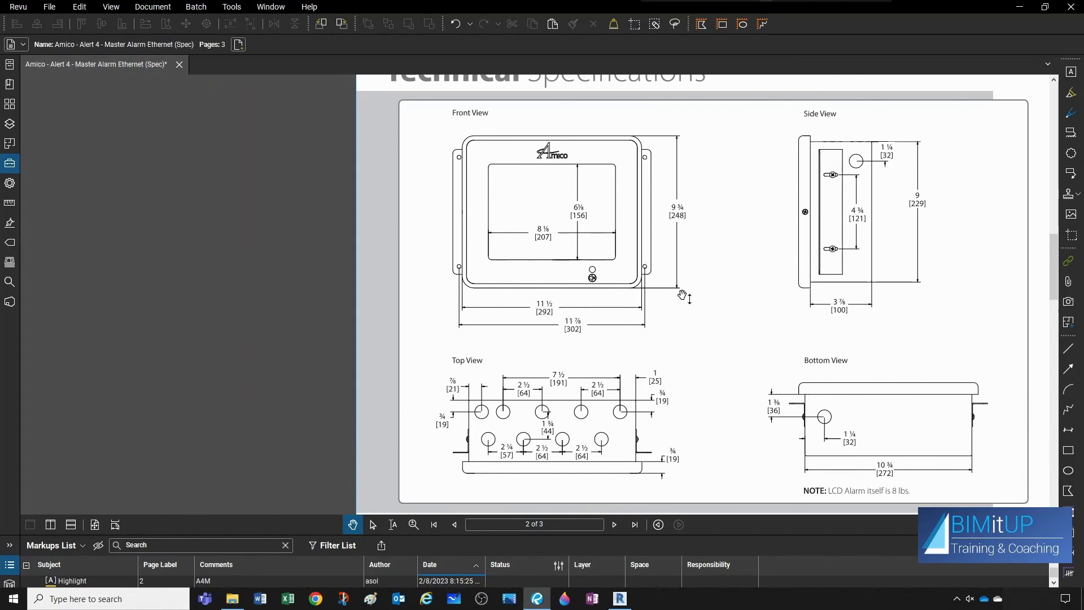
scroll(760, 275, down, 1)
scroll(758, 275, down, 10)
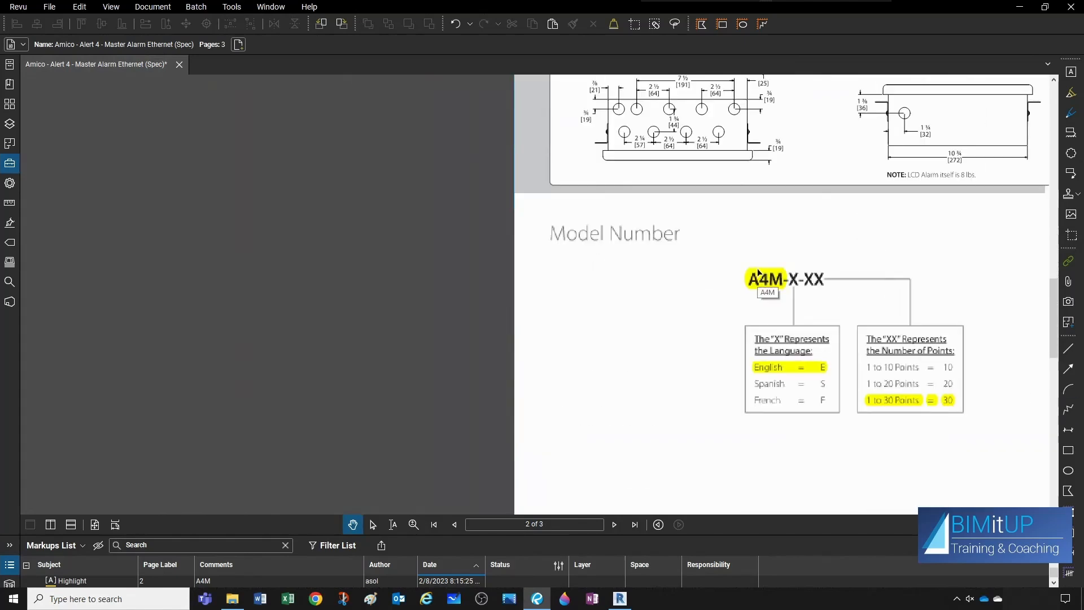
scroll(758, 271, up, 2)
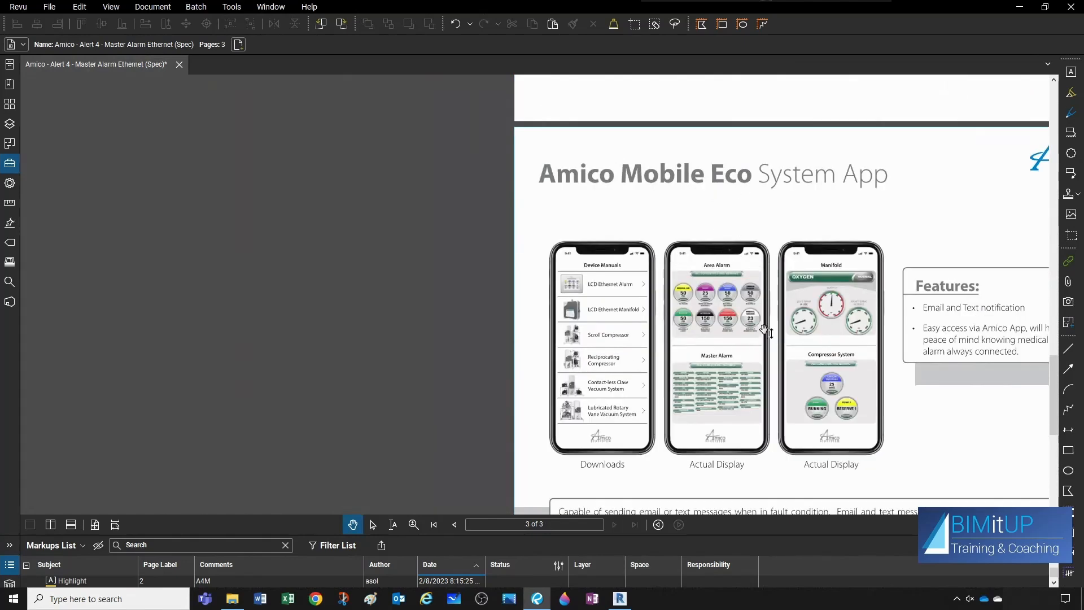
scroll(700, 372, up, 2)
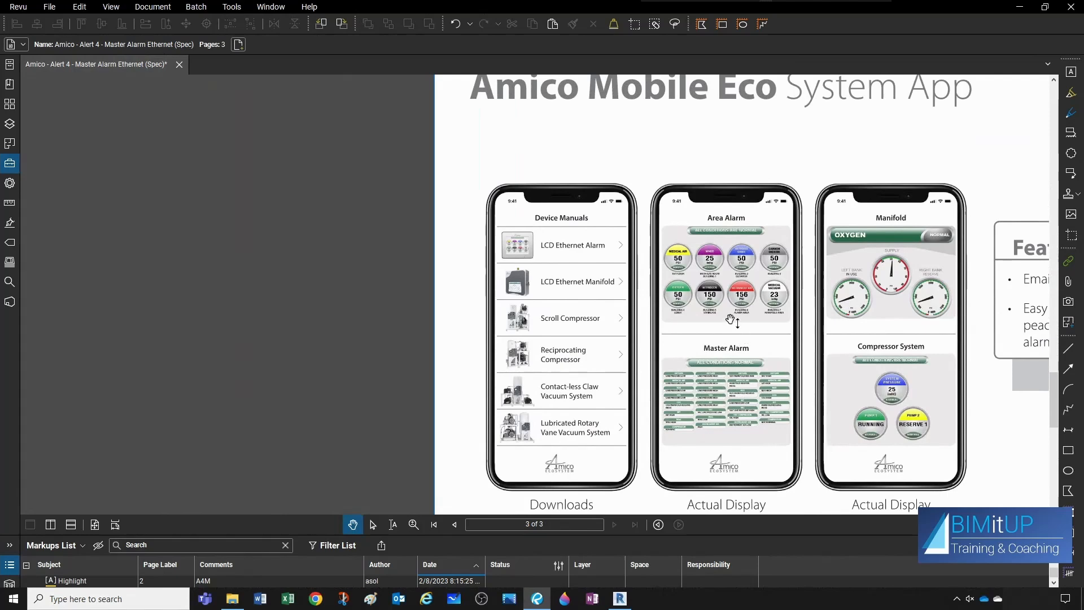
scroll(798, 317, down, 3)
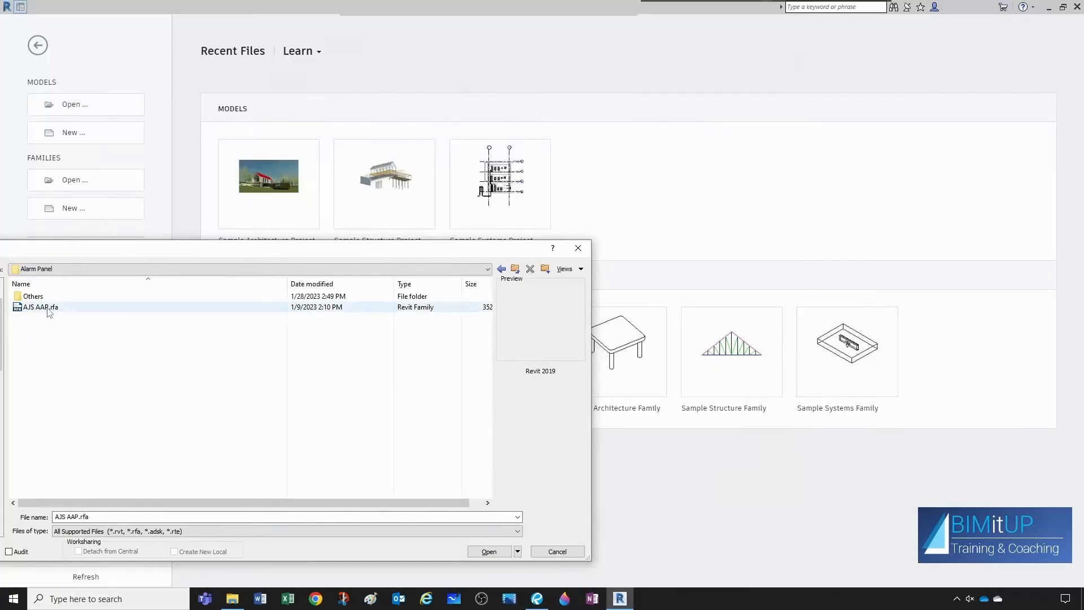
- Switch to Revit, open the family AJS AAP.rfa and save it as a new family named AJS Master AP
click(71, 308)
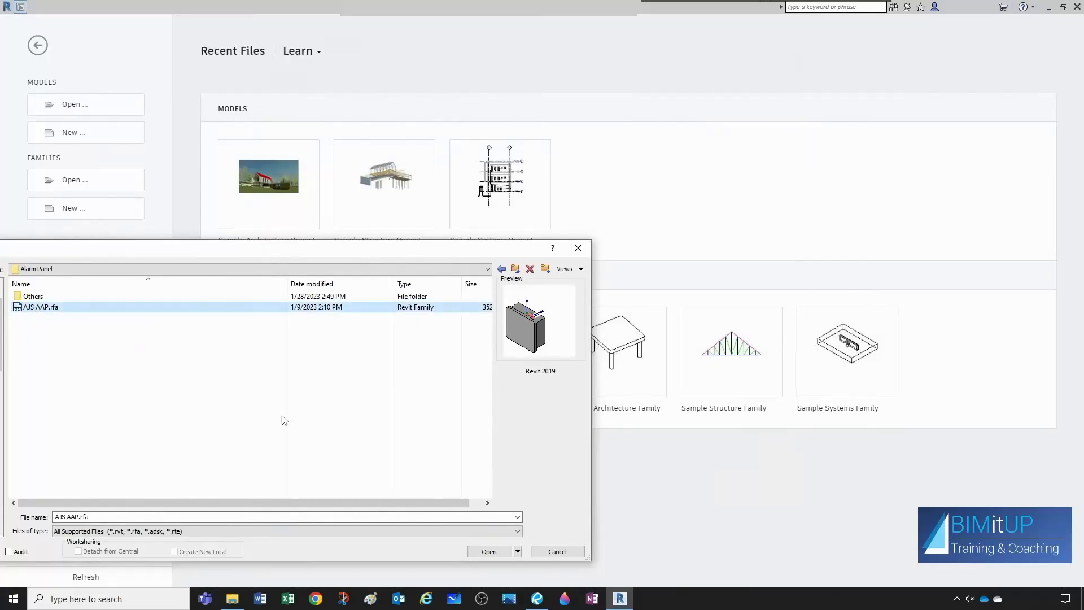
click(491, 551)
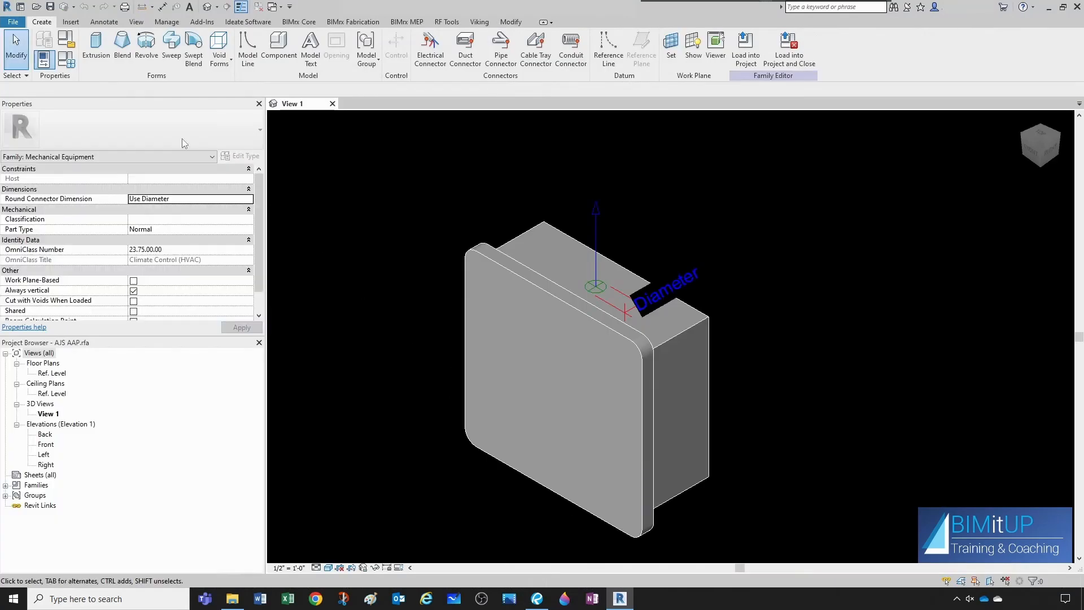
click(12, 22)
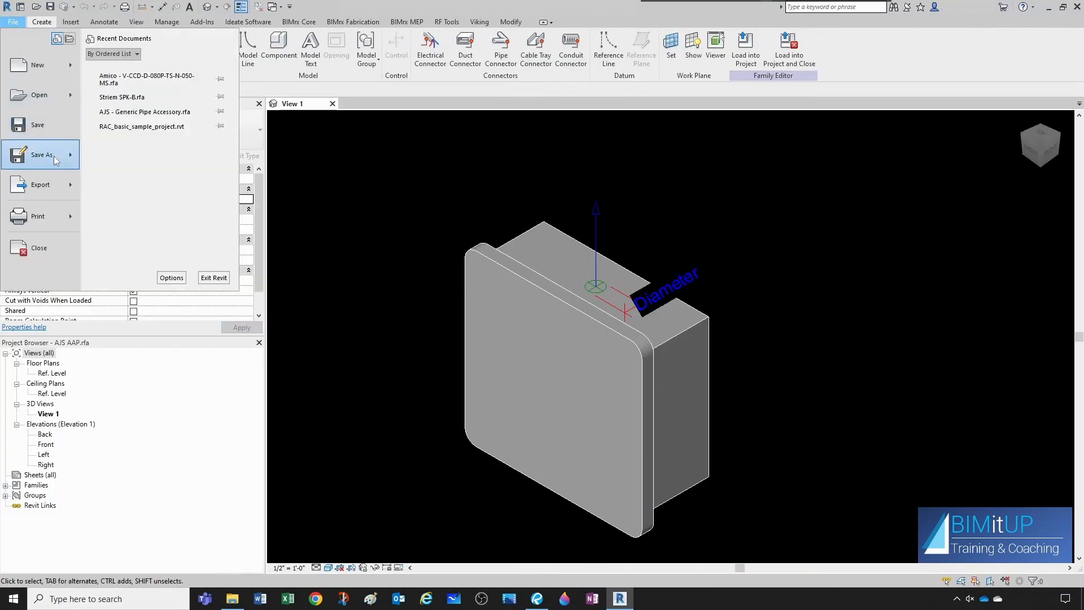
mouse_move(53, 156)
click(145, 155)
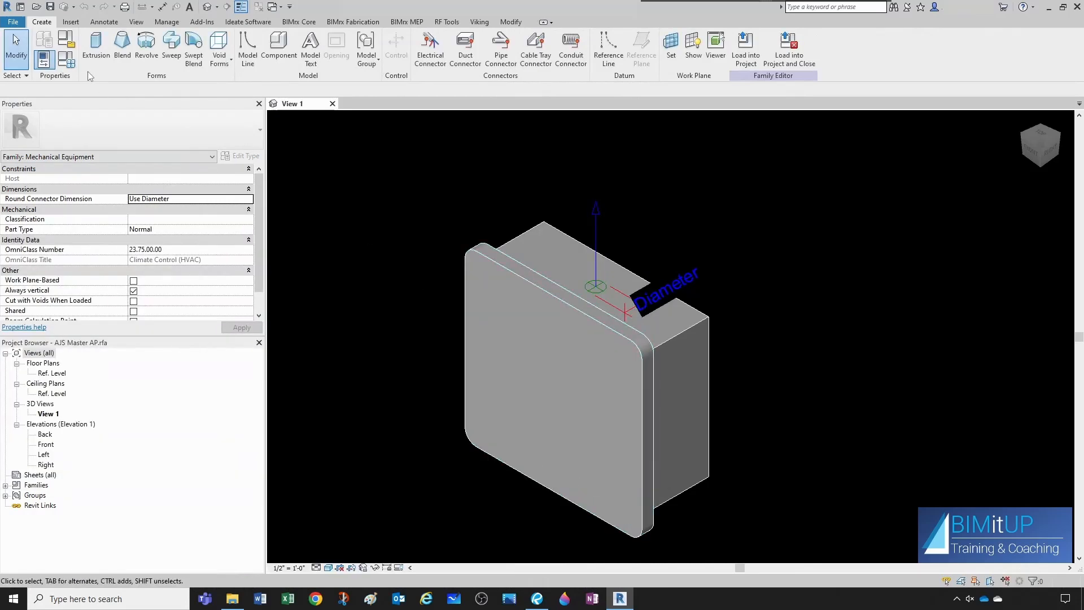
- Set the family's Width parameter to 10.75" in Family Types
click(71, 61)
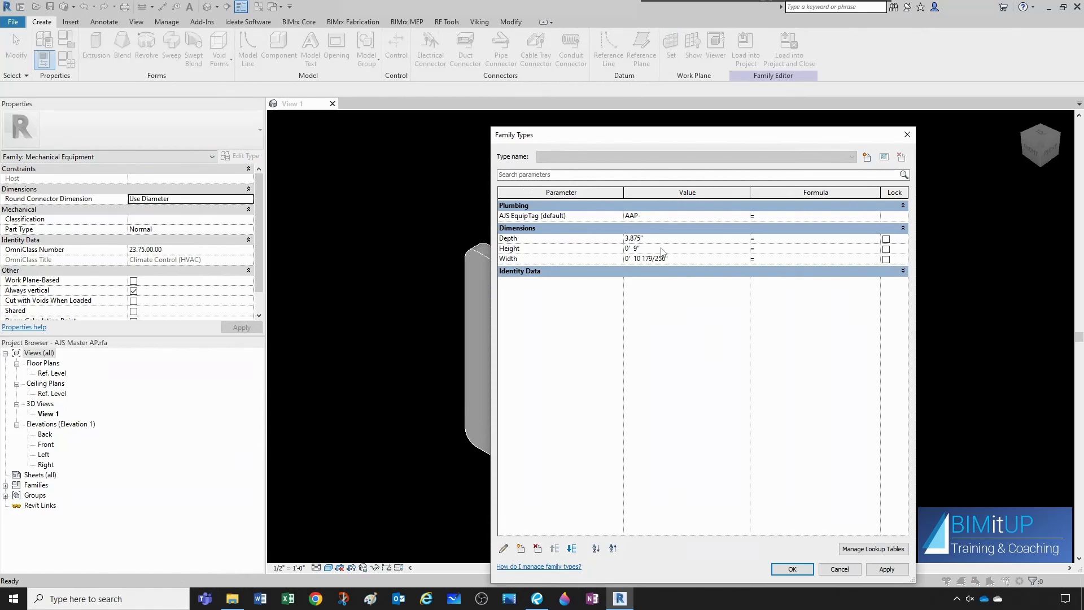
key(Tab)
key(Tab)
key(BackSpace)
text(10.75")
click(782, 568)
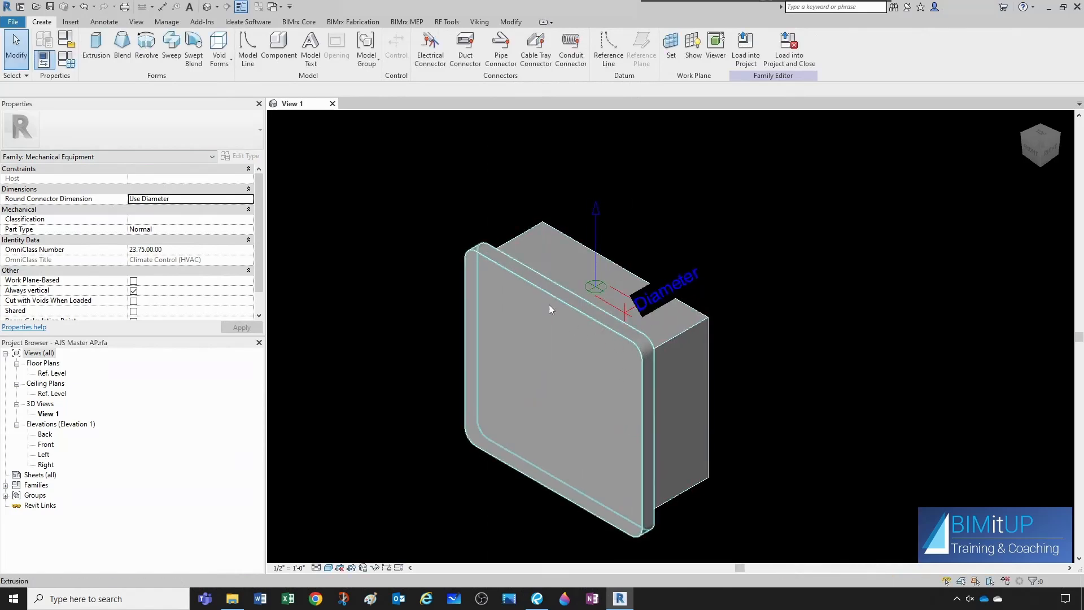
- Edit the front flange extrusion's sketch in the Front elevation and constrain its two vertical edges equally about the center reference plane
click(479, 253)
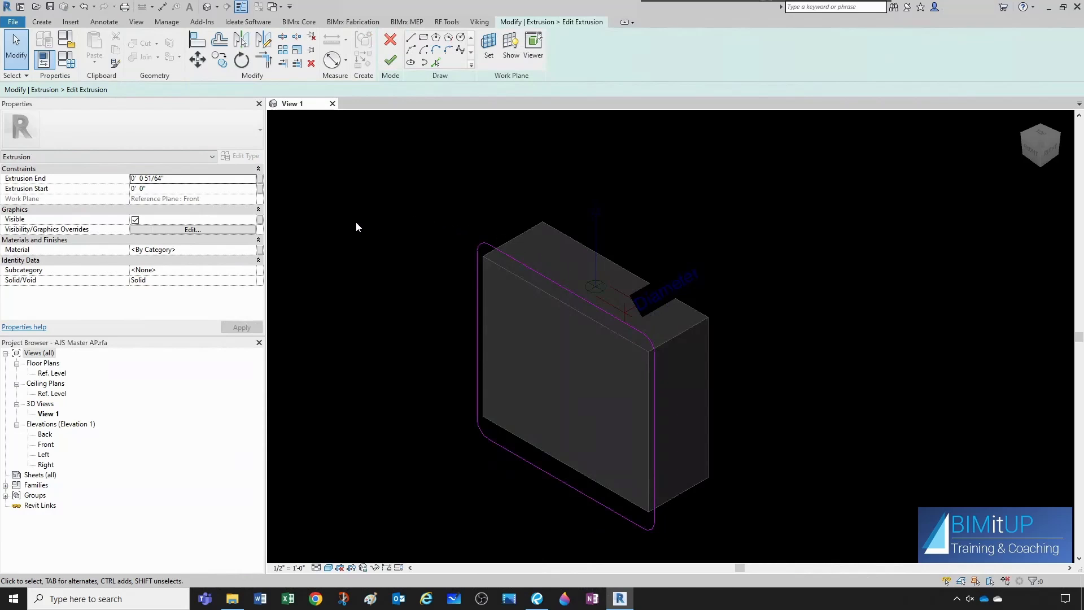
double_click(46, 445)
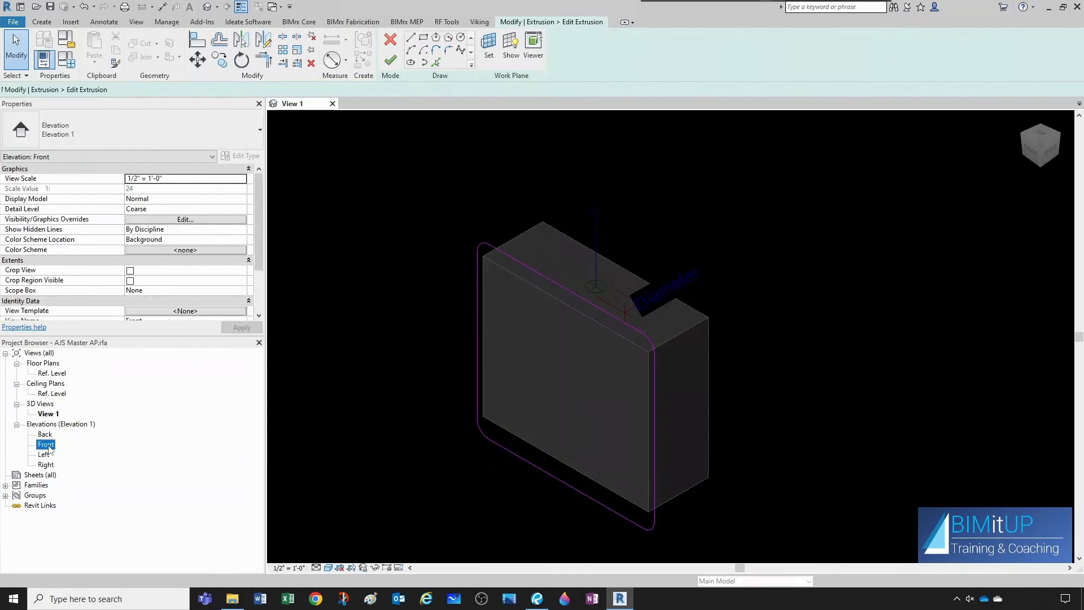
click(163, 8)
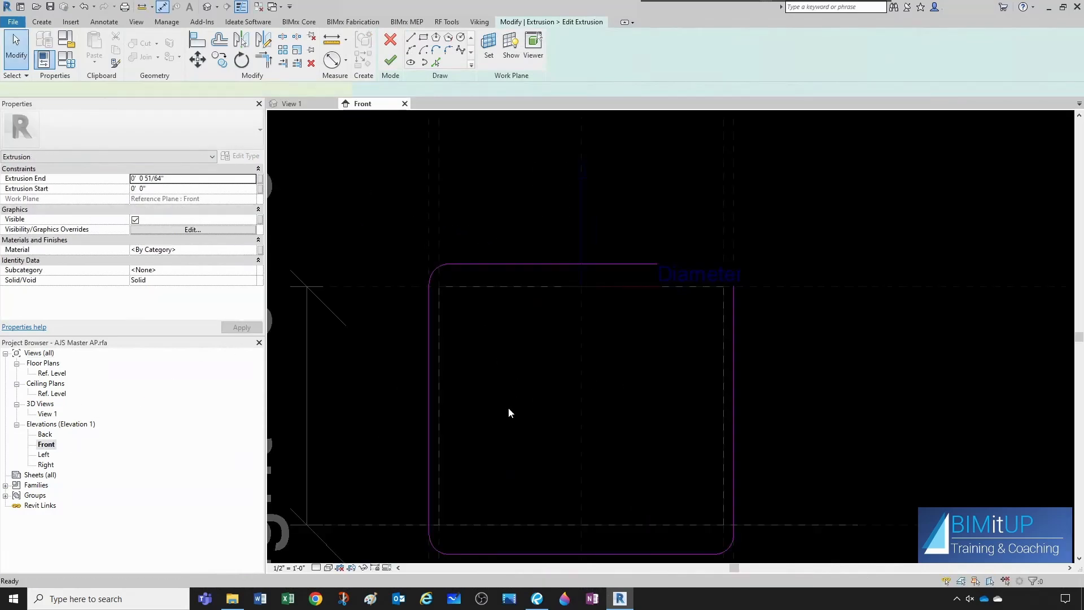
click(430, 381)
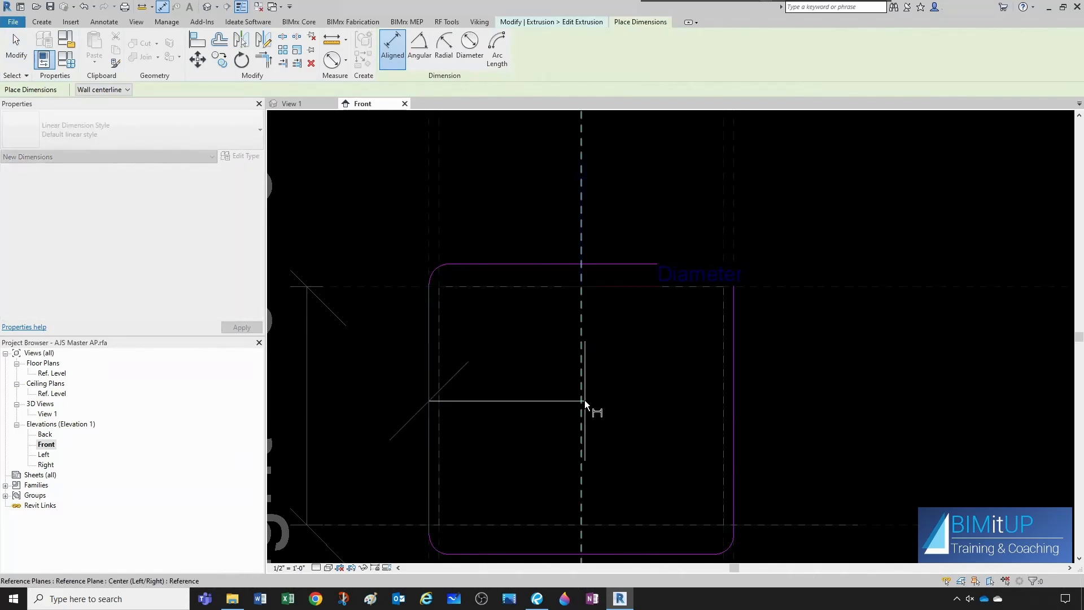
click(584, 401)
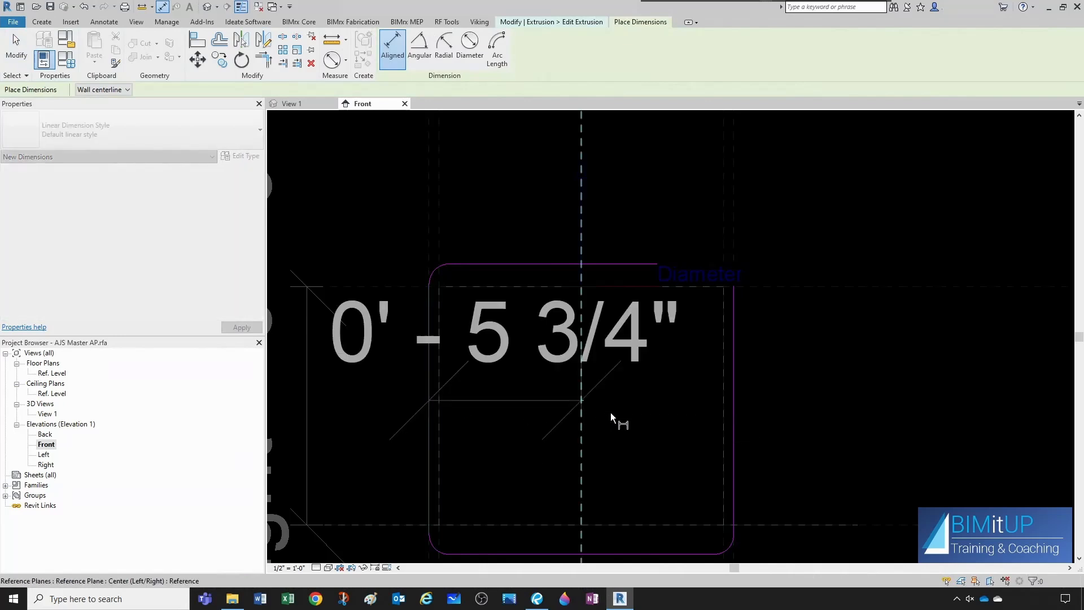
click(733, 405)
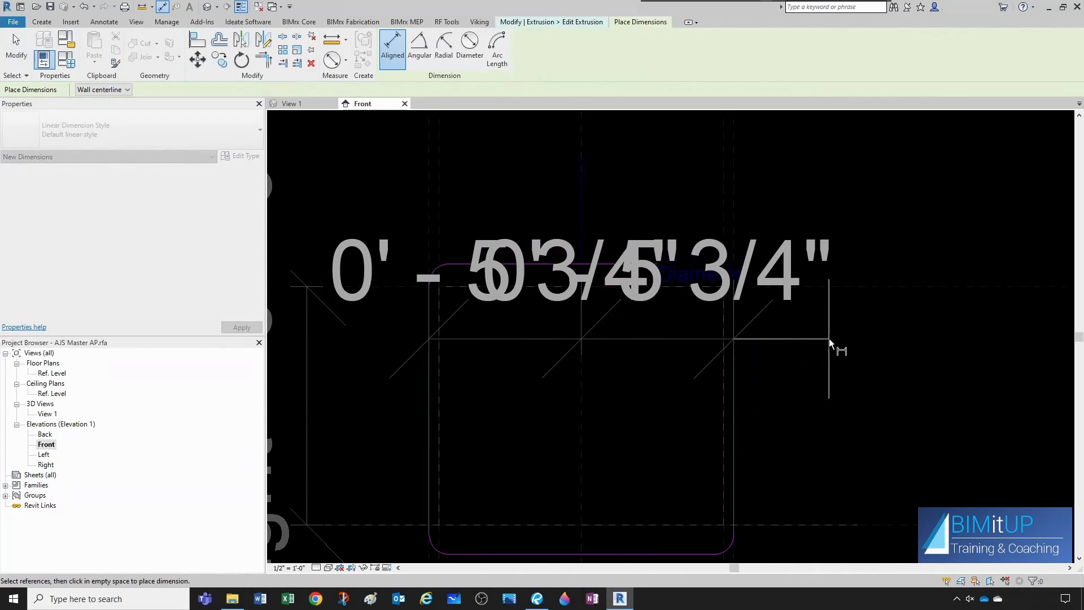
click(829, 338)
scroll(665, 355, down, 3)
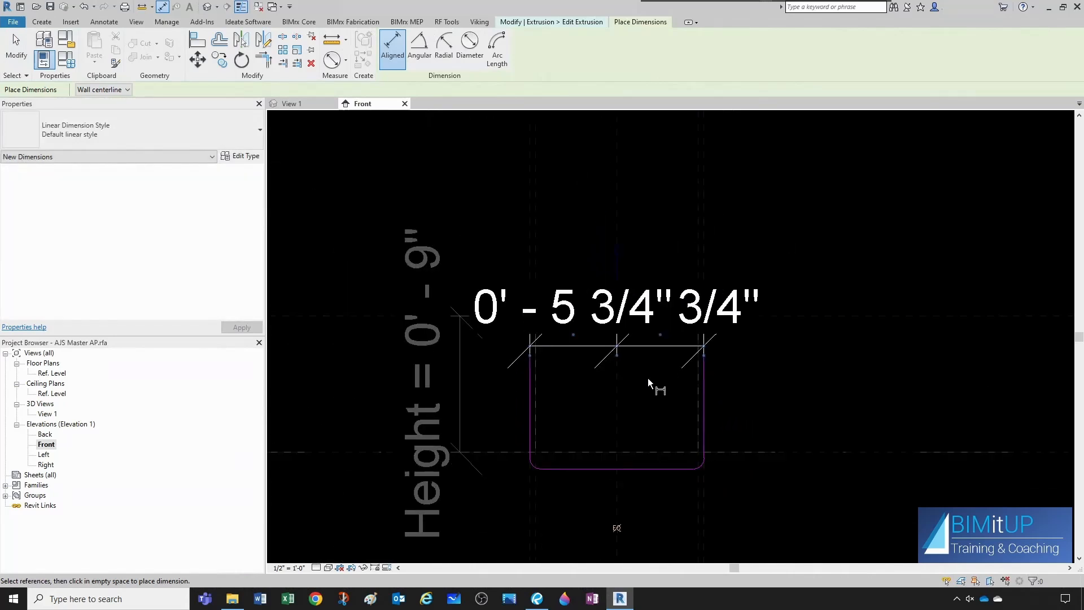
click(616, 528)
scroll(604, 381, up, 3)
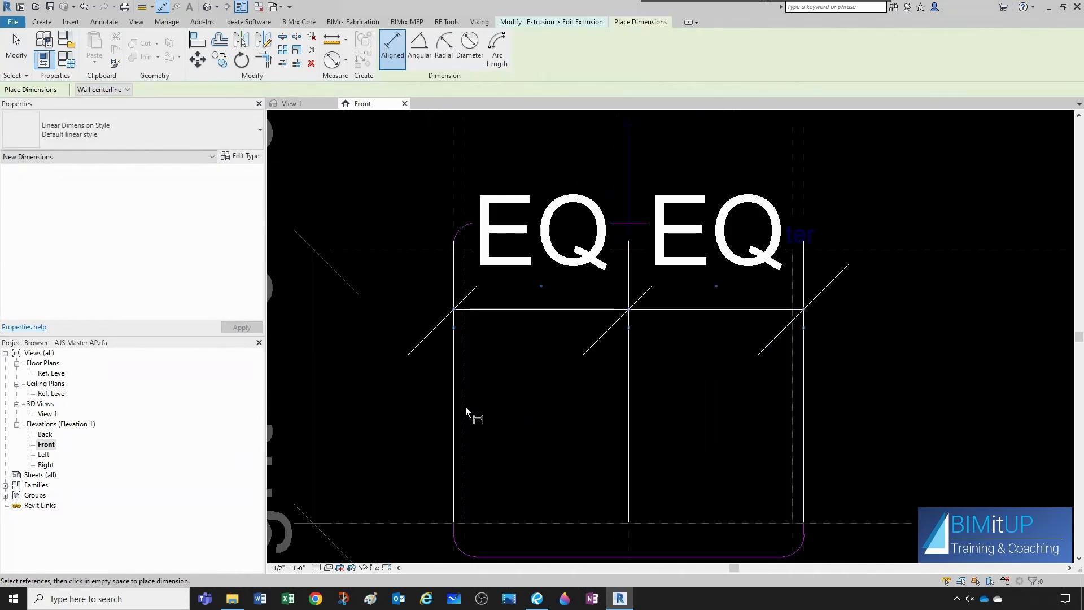
- Add an overall width dimension between the flange sketch's two vertical edges, placed above the sketch
click(453, 401)
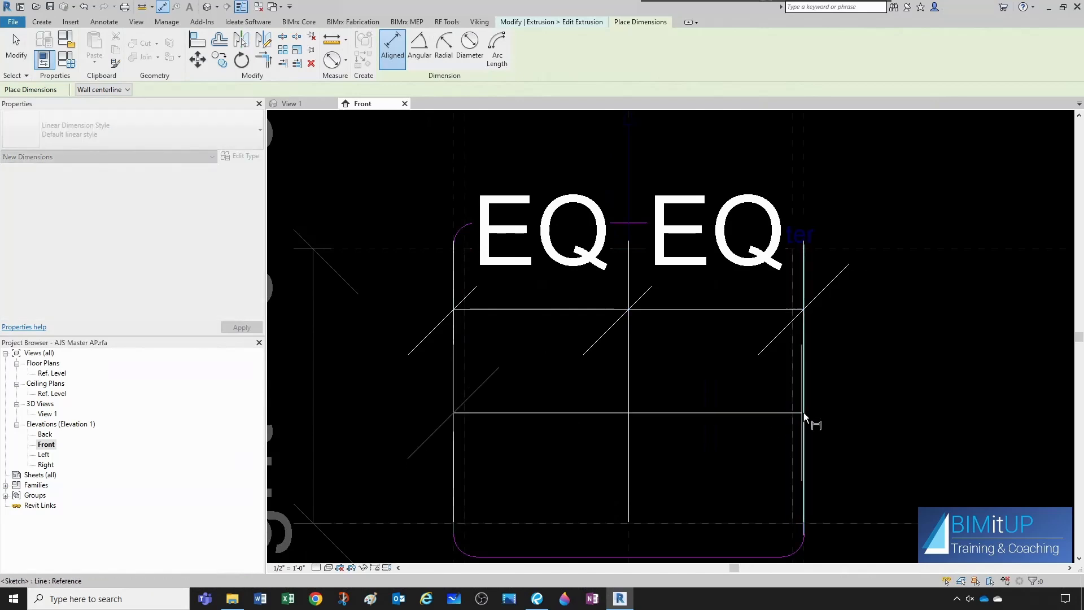
scroll(915, 350, down, 2)
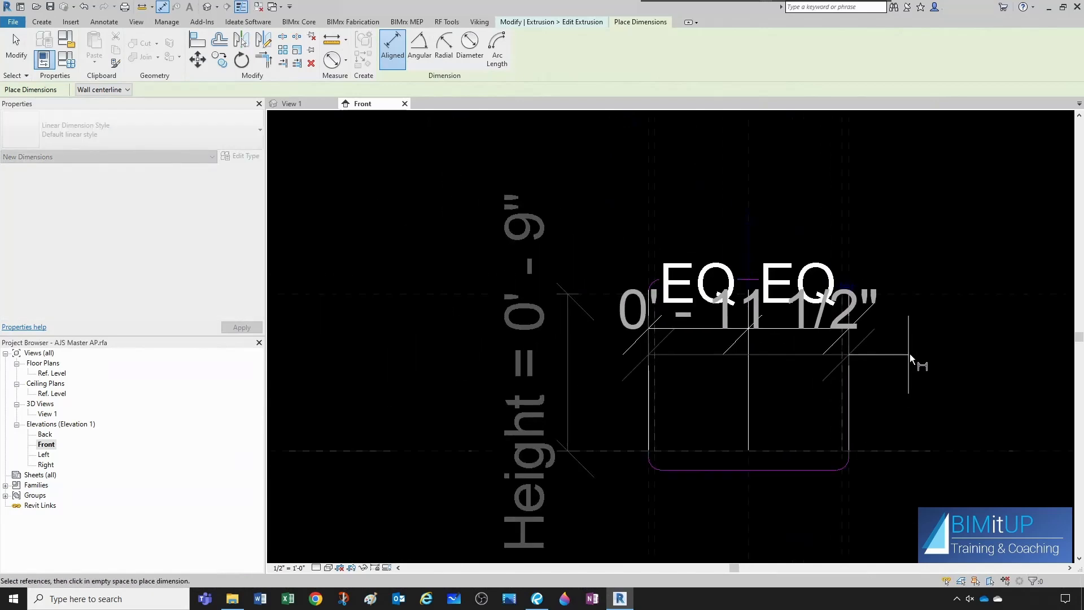
click(925, 208)
key(Escape)
- Label the overall width dimension with a new type-based family parameter named Flange Width, grouped under Dimensions
click(730, 224)
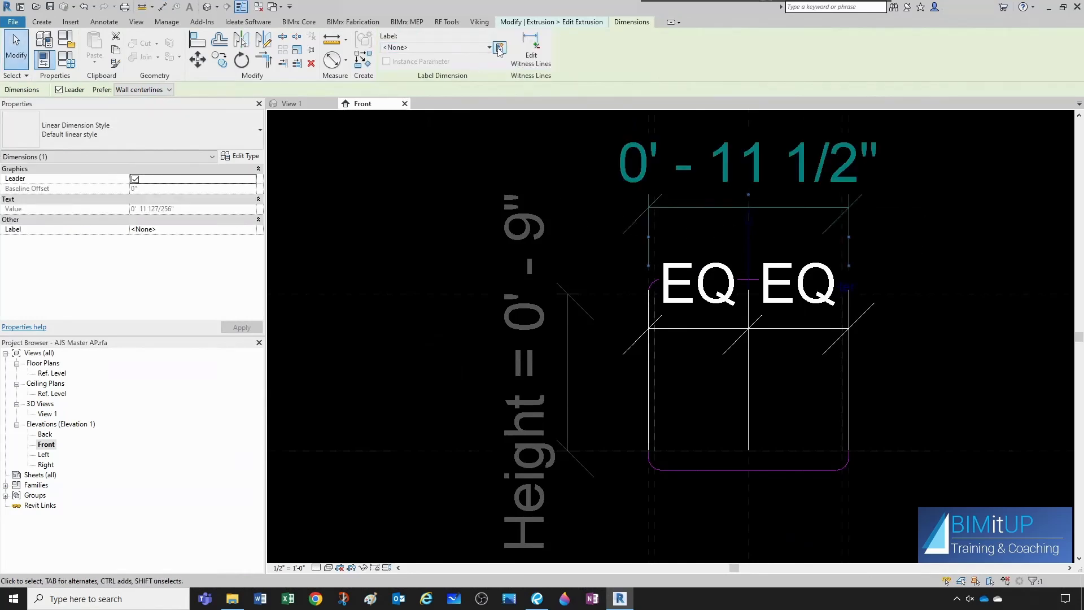
click(499, 48)
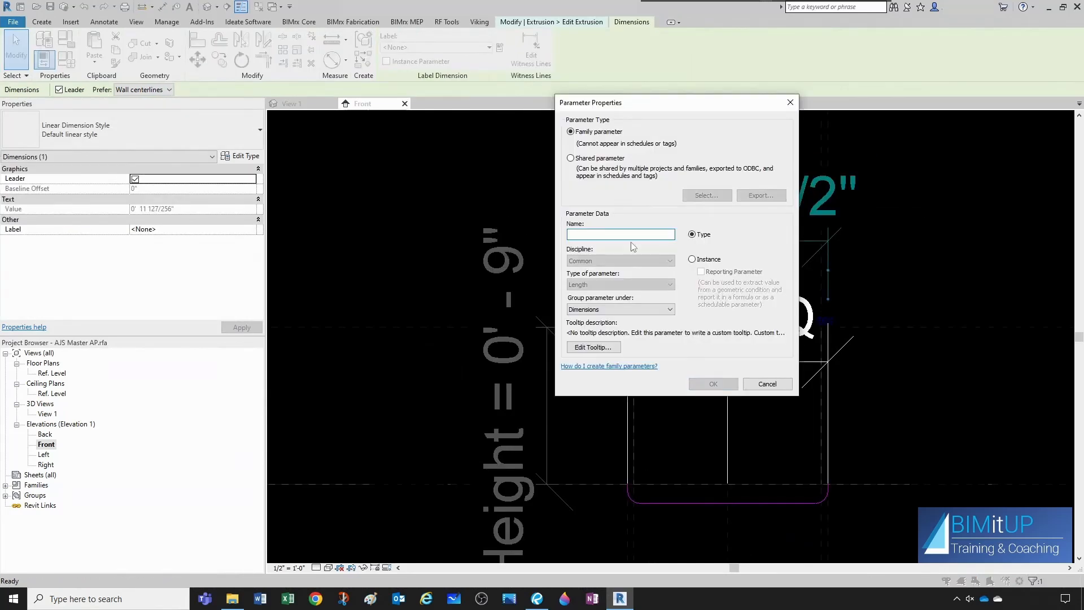
text(Flange )
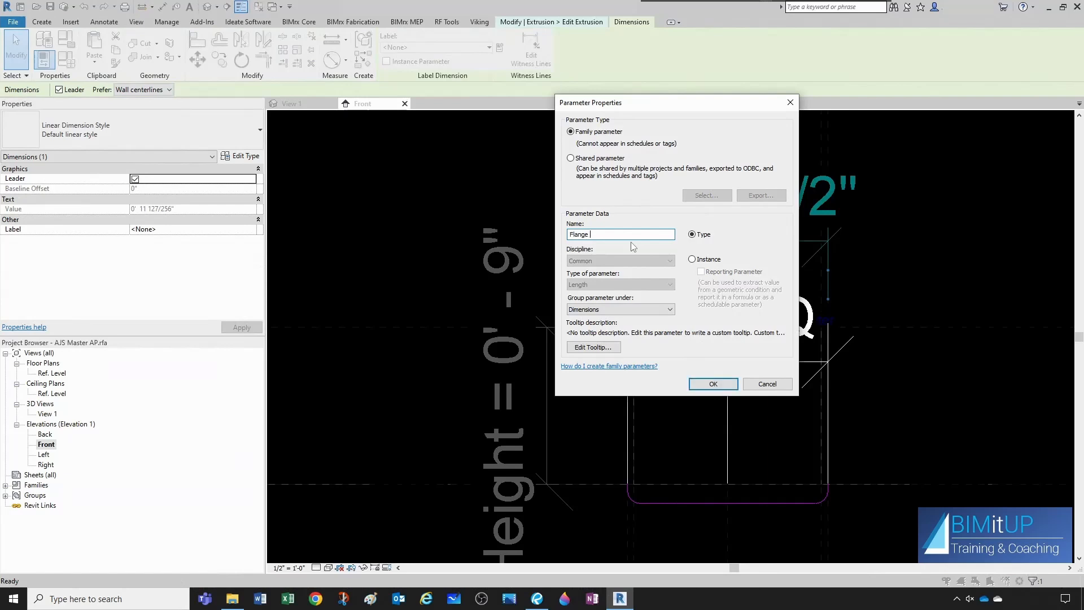
text(Width)
click(714, 384)
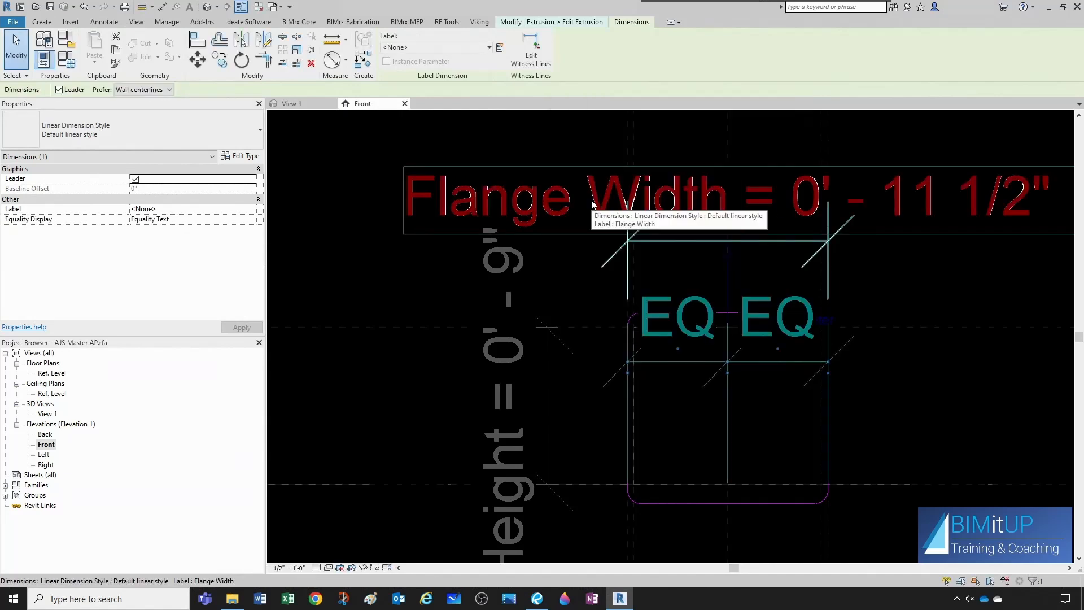
click(676, 300)
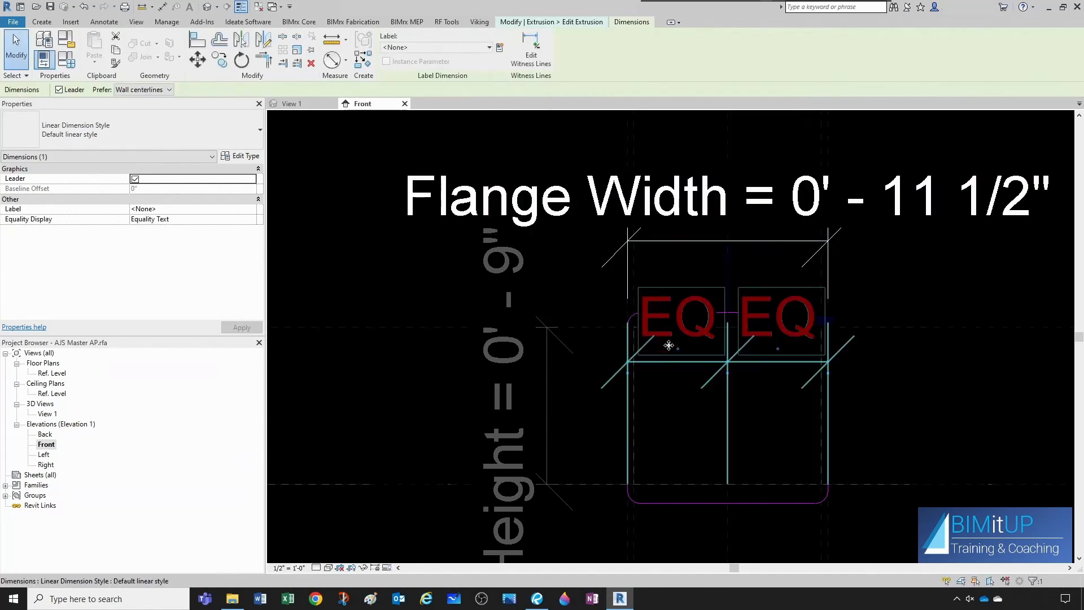
scroll(668, 345, down, 1)
click(754, 400)
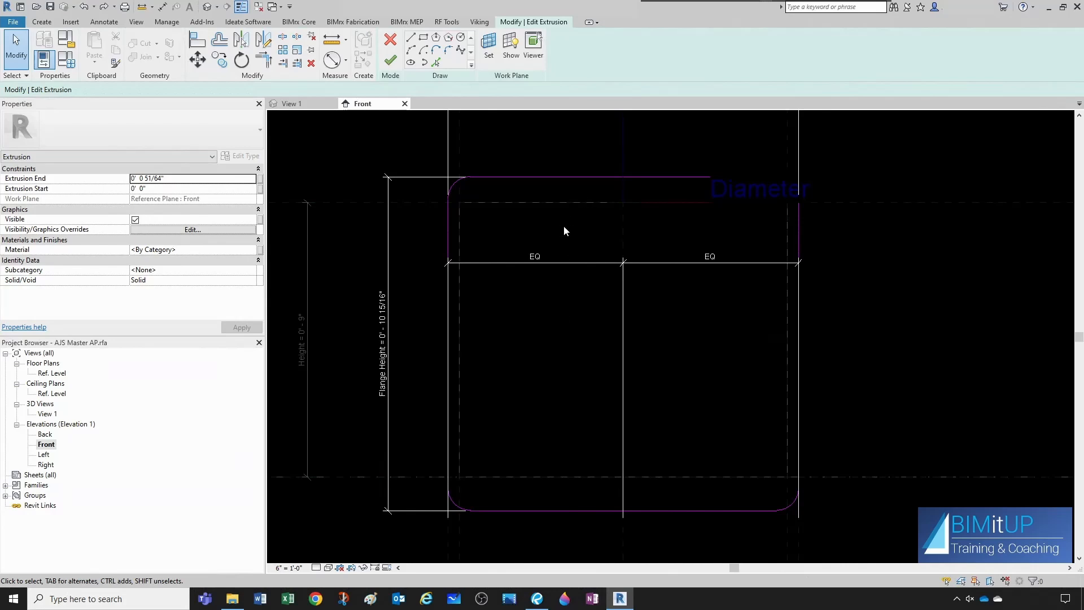
- Add an aligned dimension between the upper horizontal reference plane and the flange sketch's top edge
click(163, 7)
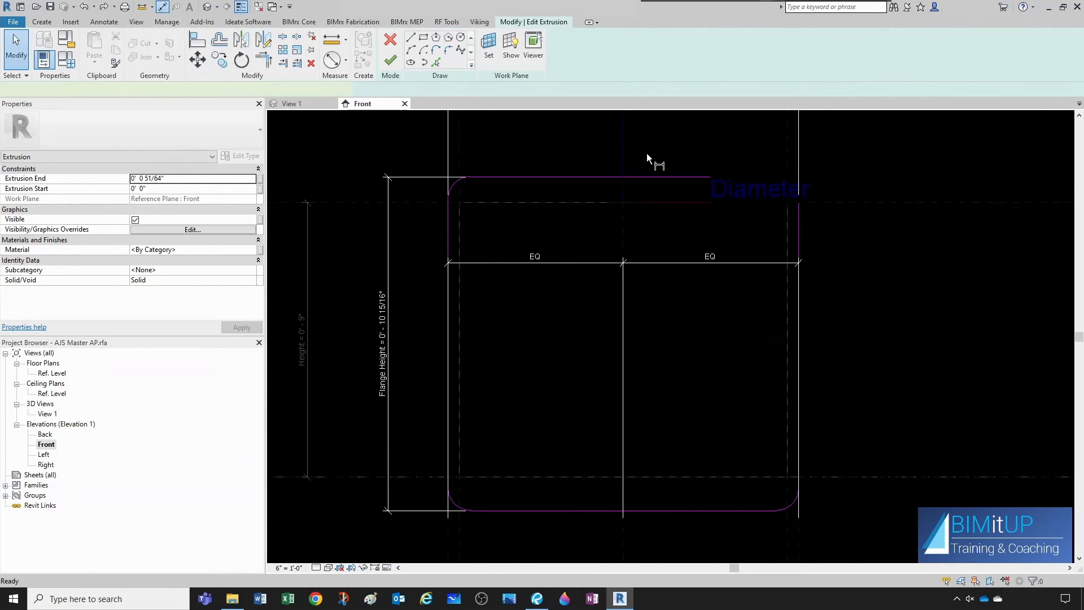
scroll(648, 187, up, 3)
scroll(550, 199, up, 1)
click(546, 213)
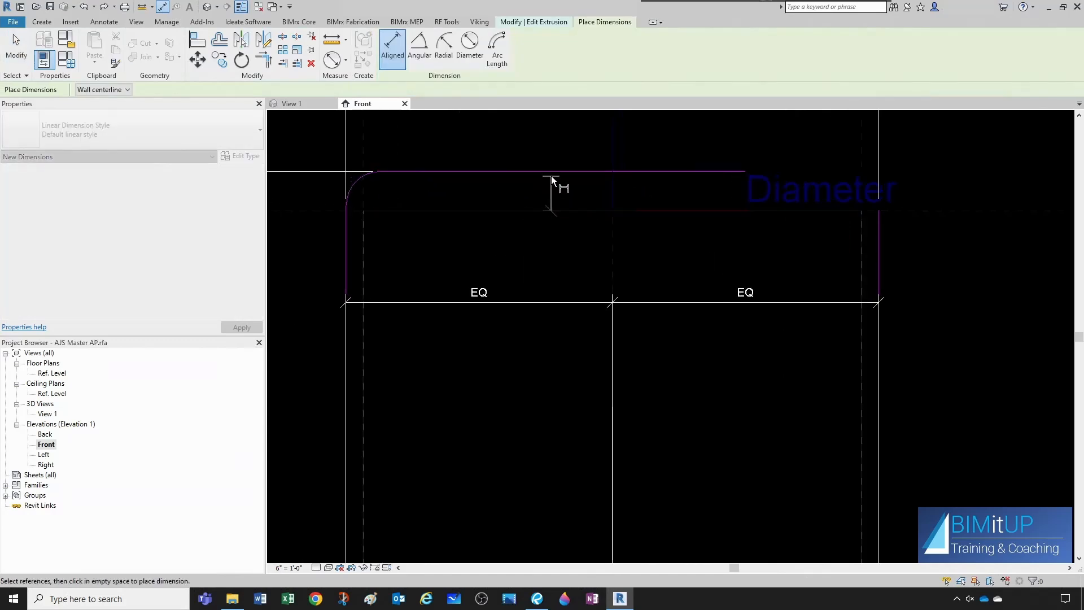
click(551, 173)
scroll(548, 188, down, 2)
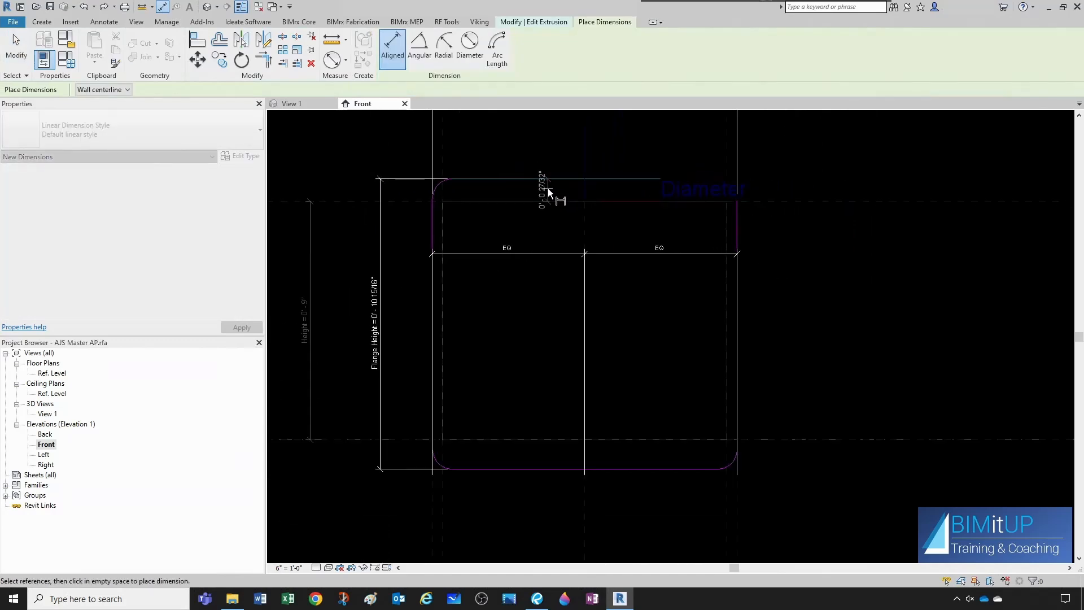
click(512, 152)
key(Escape)
key(Escape)
- Set the offset of the flange sketch's top edge from the upper reference plane to 3/8"
scroll(519, 169, up, 2)
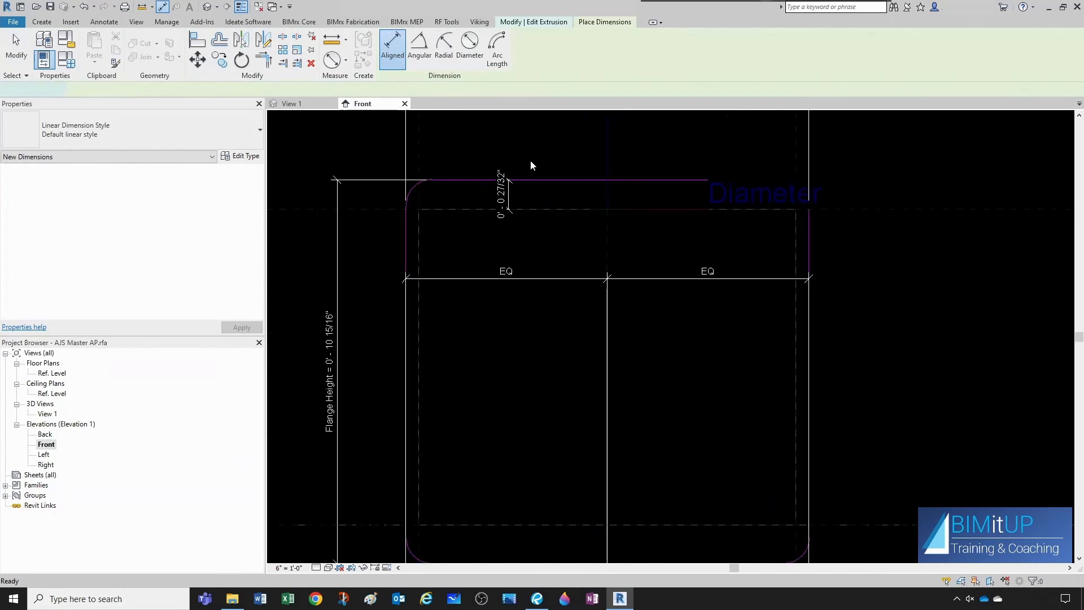
click(501, 198)
text(3/8")
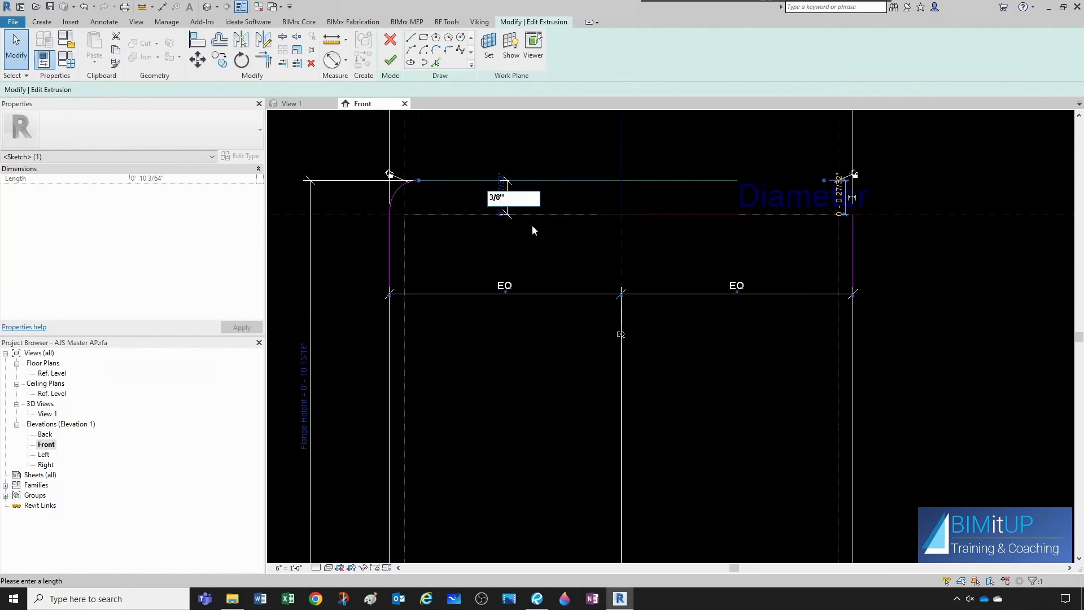
key(Return)
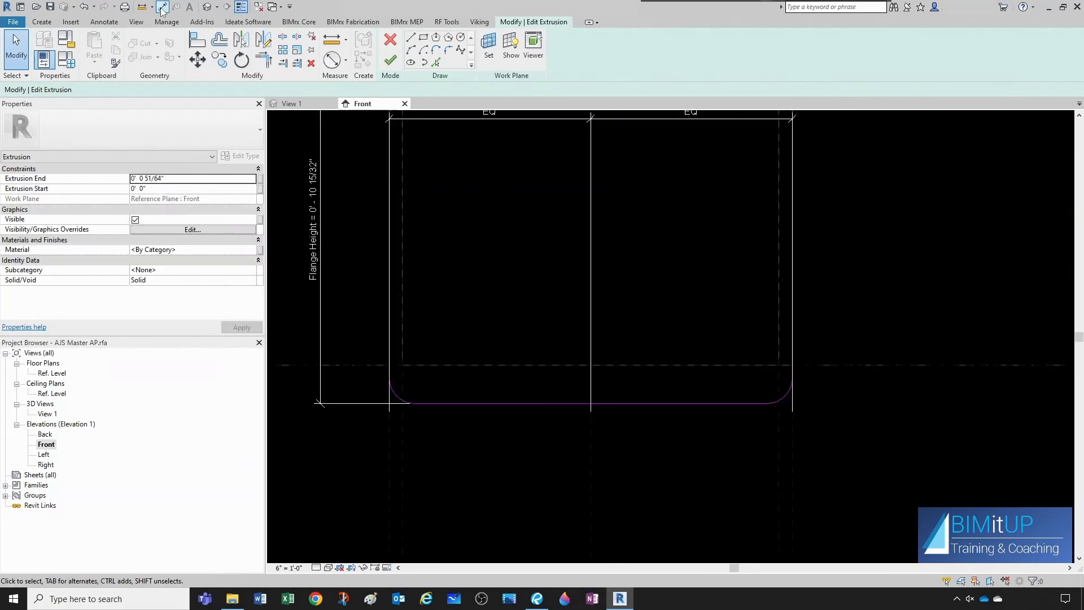
- Dimension the flange sketch's bottom edge from the lower reference level and set that offset to 3/8"
key(d)
key(i)
click(545, 364)
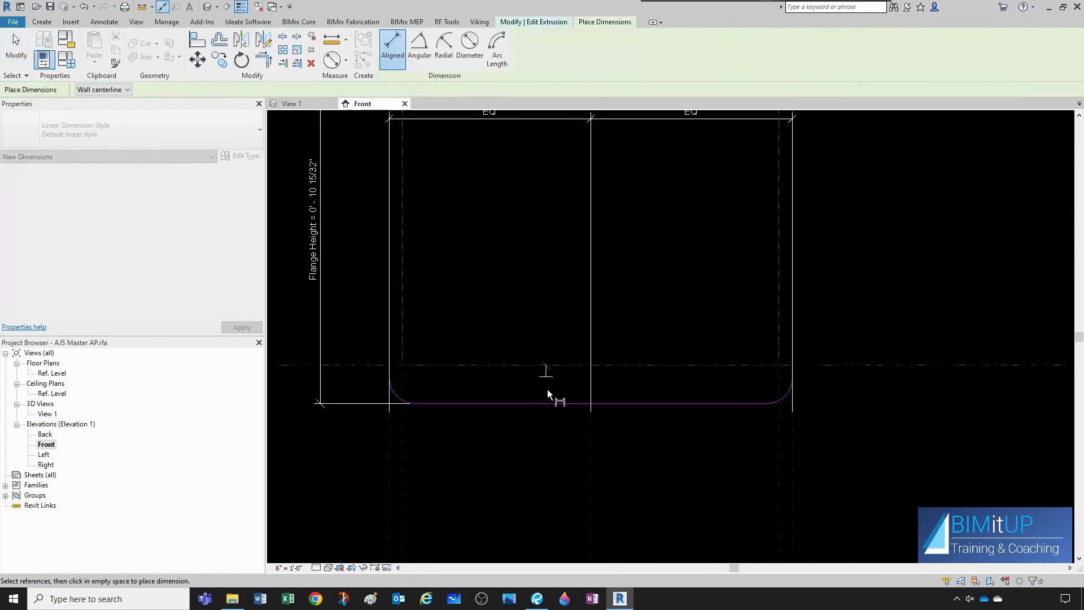
click(550, 403)
click(549, 449)
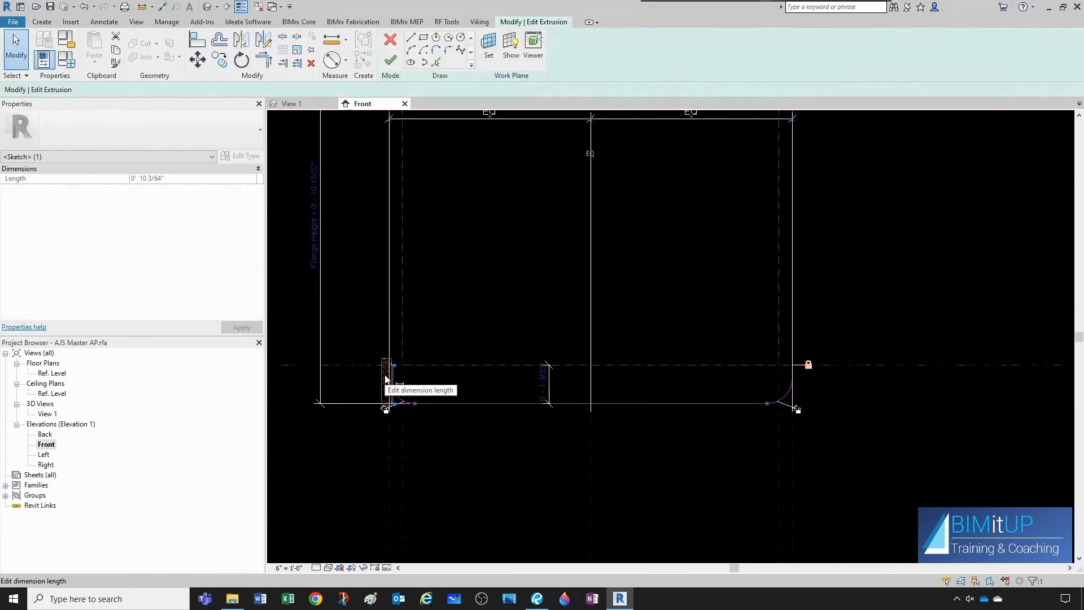
click(386, 376)
text(3/8)
key(Return)
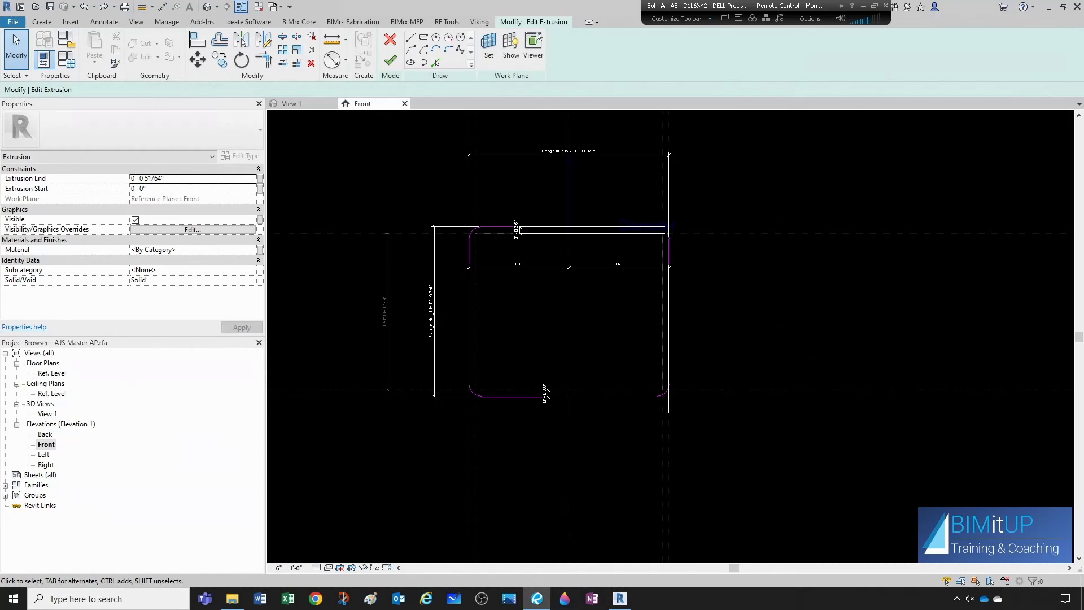
- Set the flange's Extrusion End to 3/4" according to the spec sheet's Top View and finish the sketch
drag(1083, 116, 728, 152)
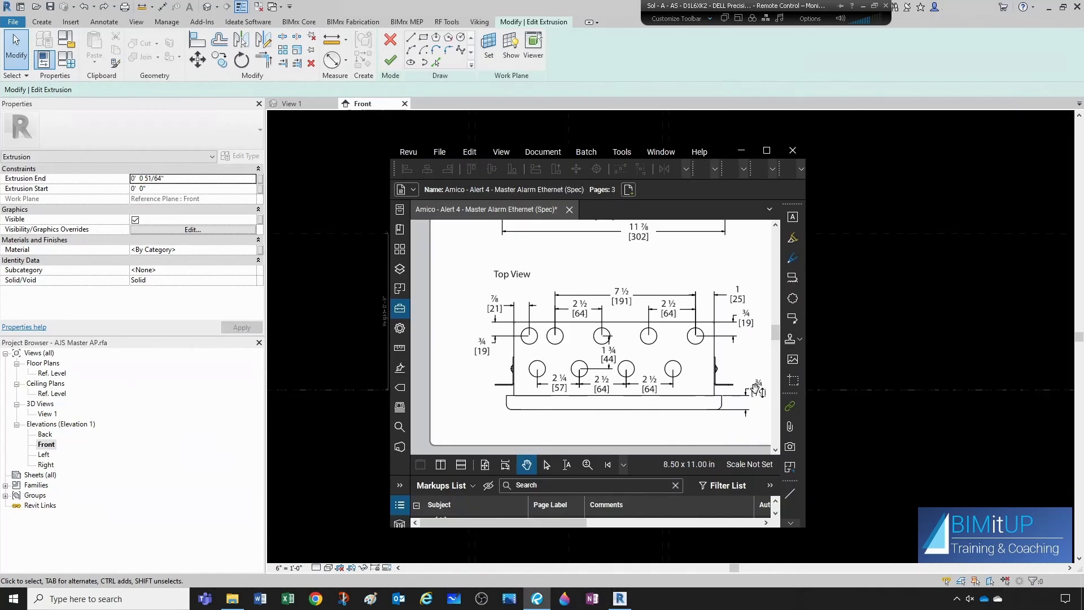
drag(728, 153, 1083, 206)
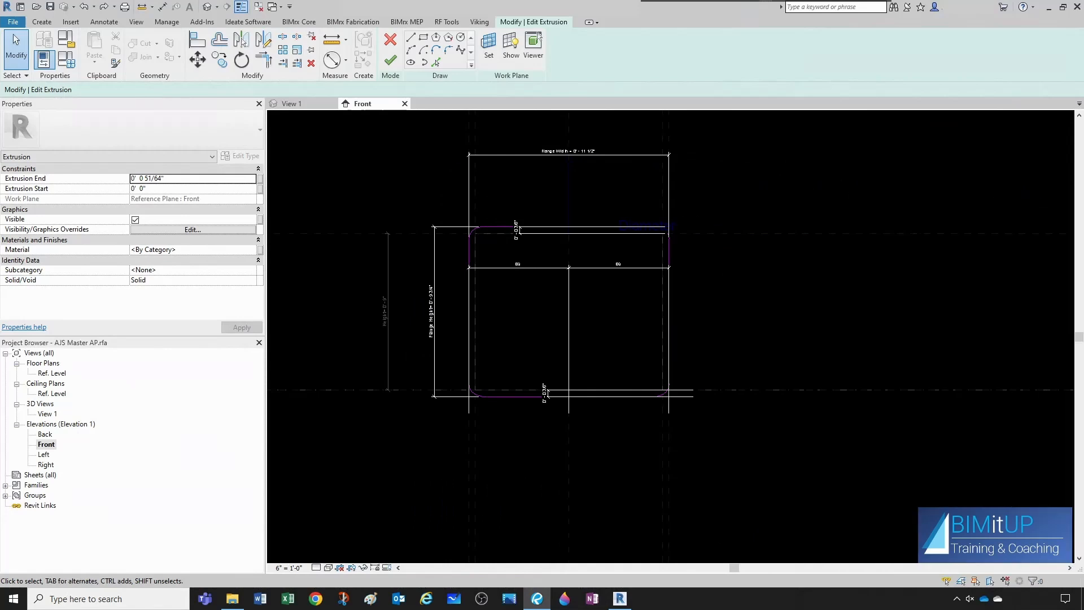
click(175, 178)
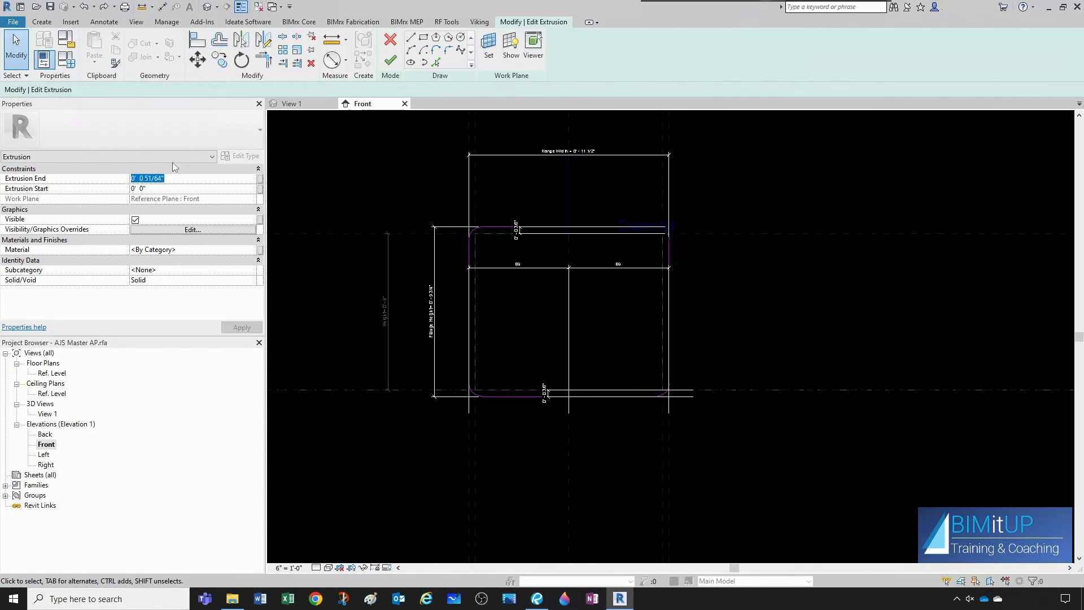
text(3/)
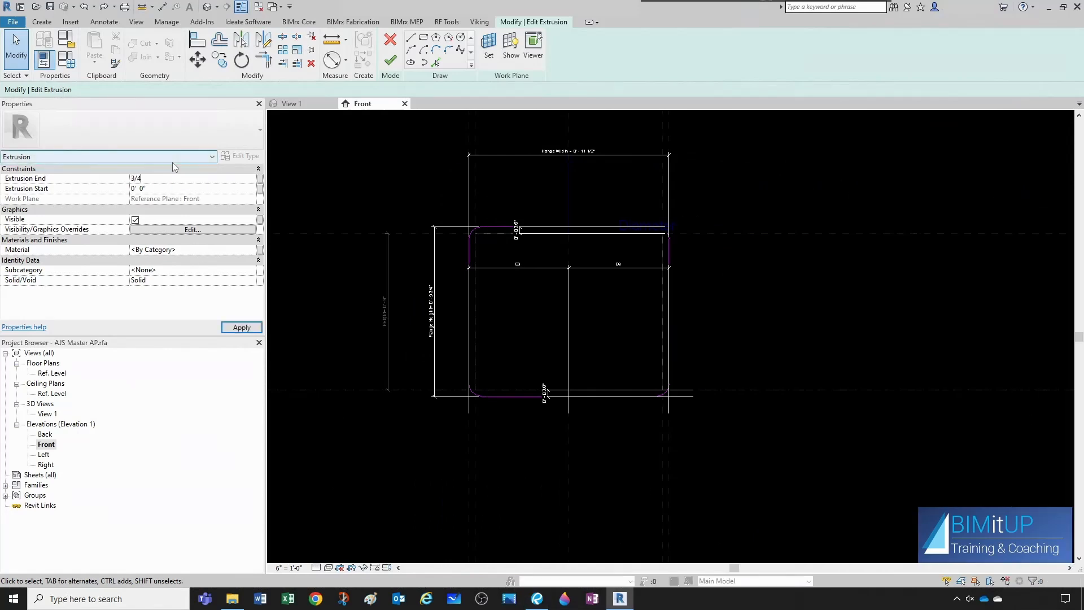
key(Return)
click(390, 59)
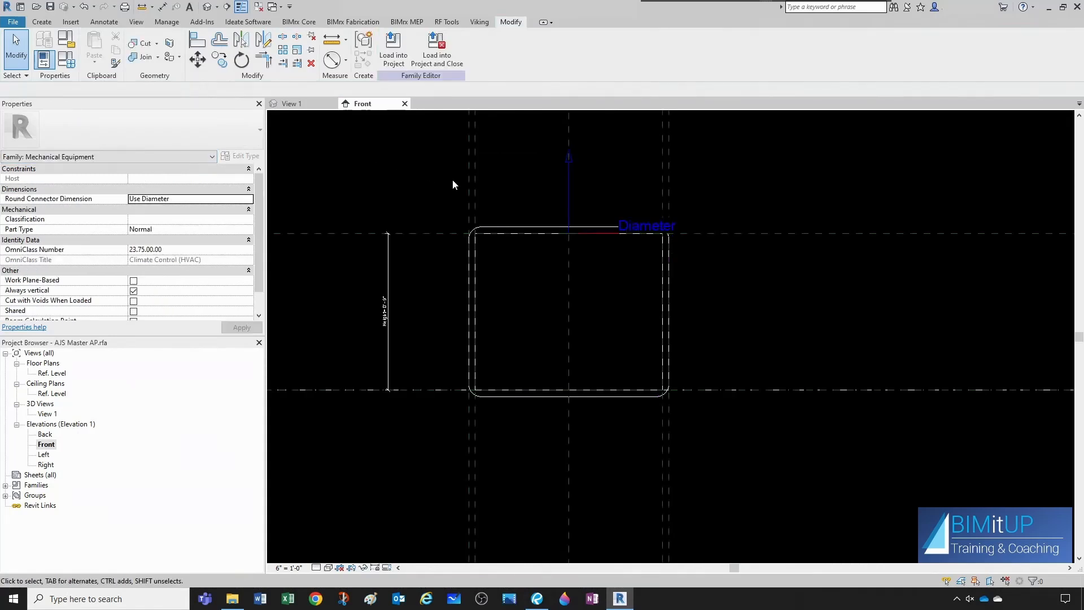
- Examine the flange and the panel body in the 3D view from several angles
click(291, 103)
shift+middle_drag(440, 263, 551, 285)
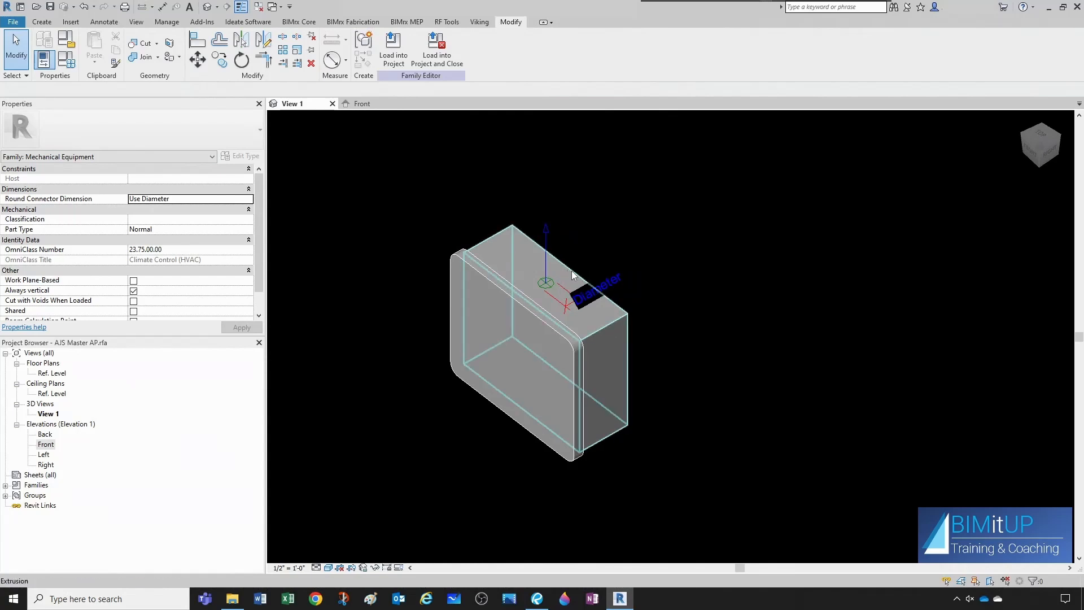
scroll(620, 313, down, 1)
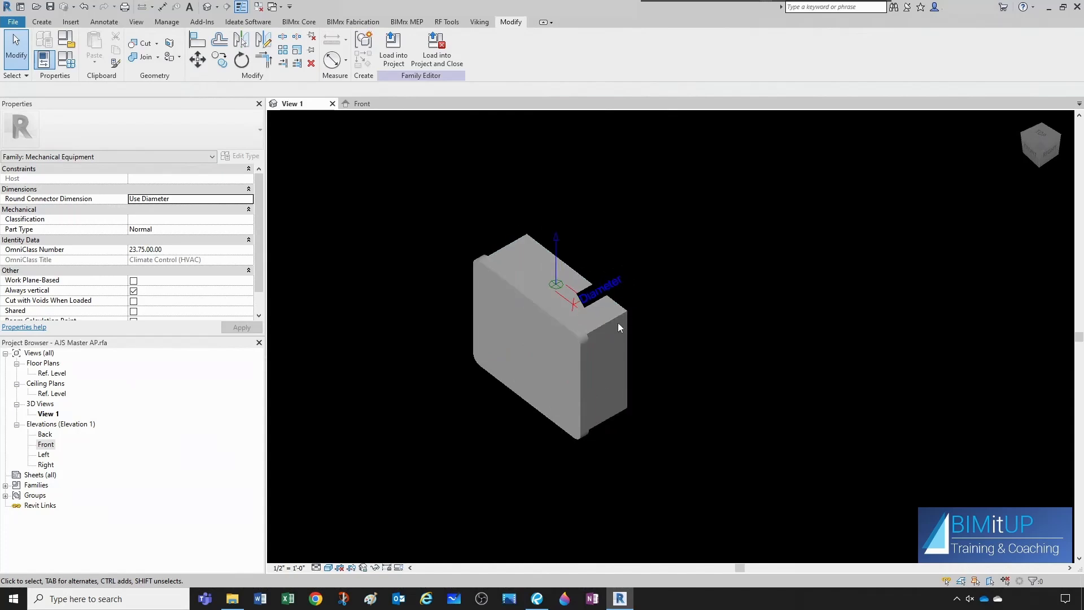
shift+middle_drag(619, 323, 606, 307)
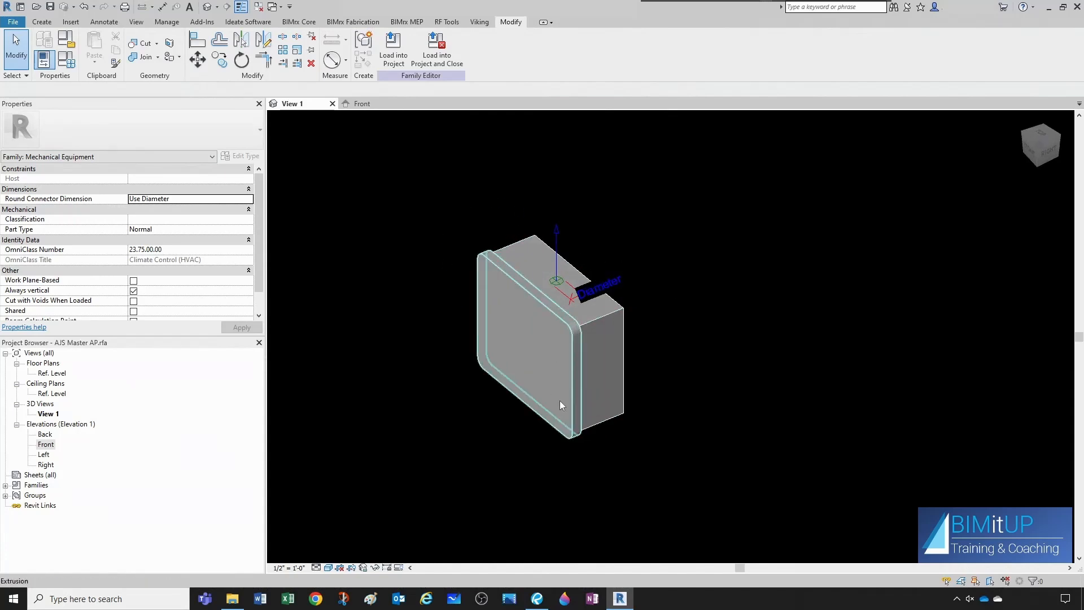
scroll(672, 427, up, 1)
shift+middle_drag(672, 425, 649, 407)
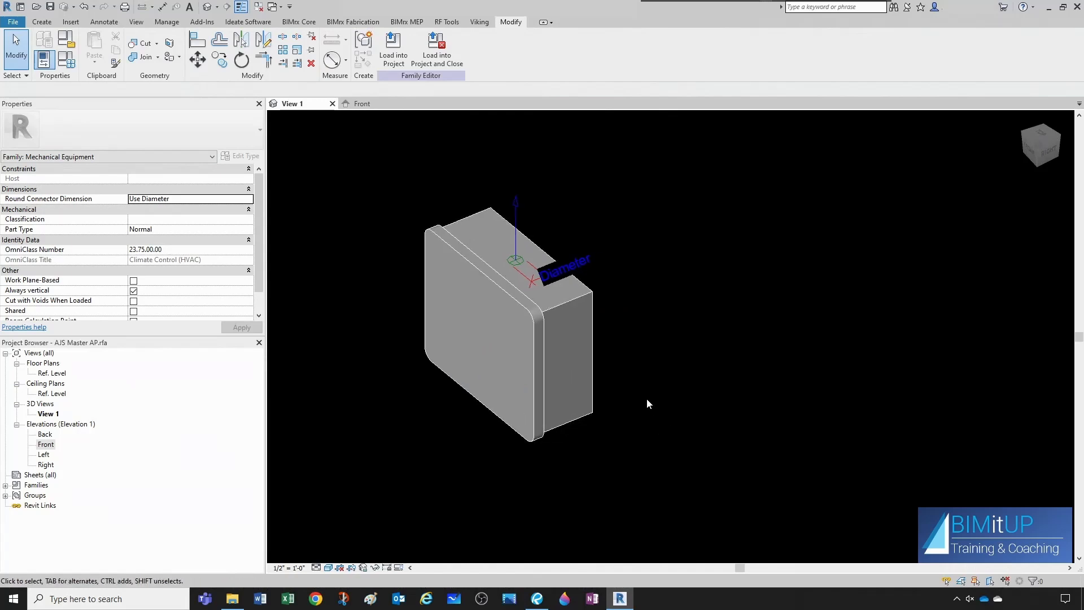
- In Parameter Scheduler, add AJS EquipTag from the AJS MedGas Device template to the selected parameters
click(446, 22)
click(137, 51)
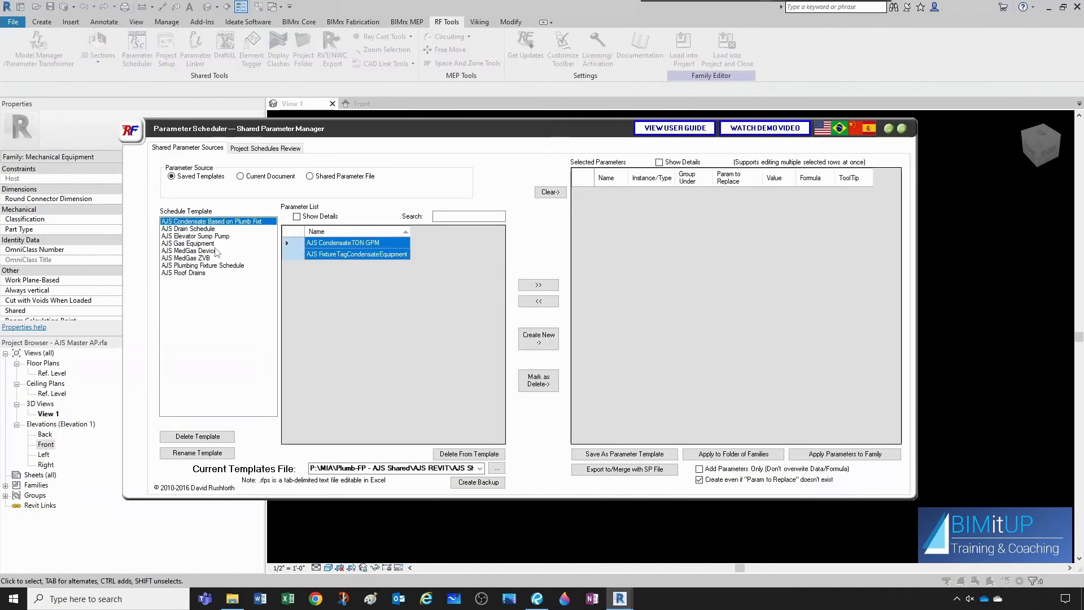
click(201, 251)
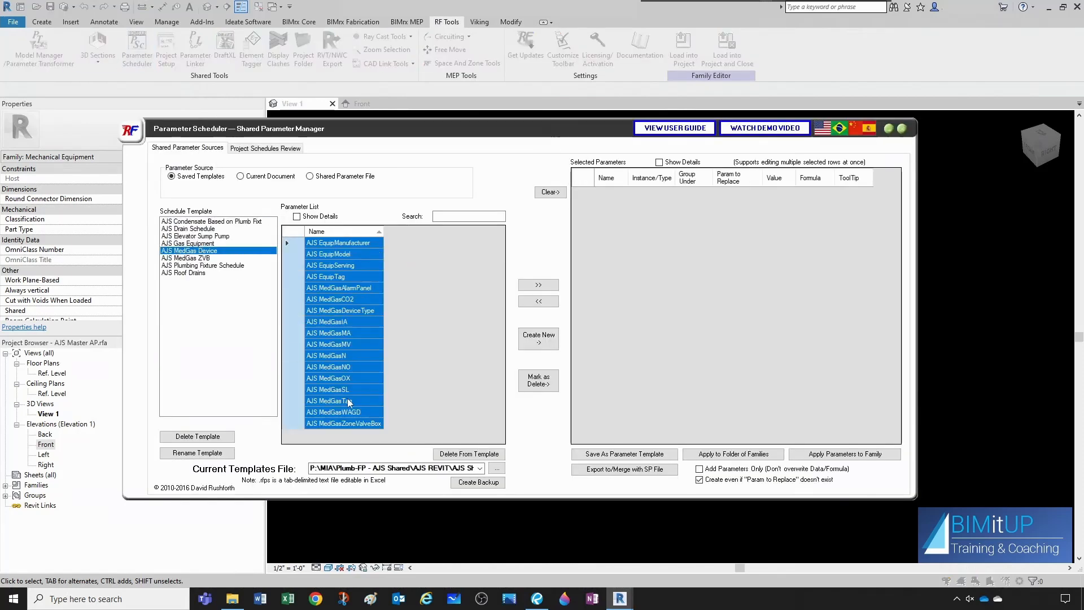
click(369, 334)
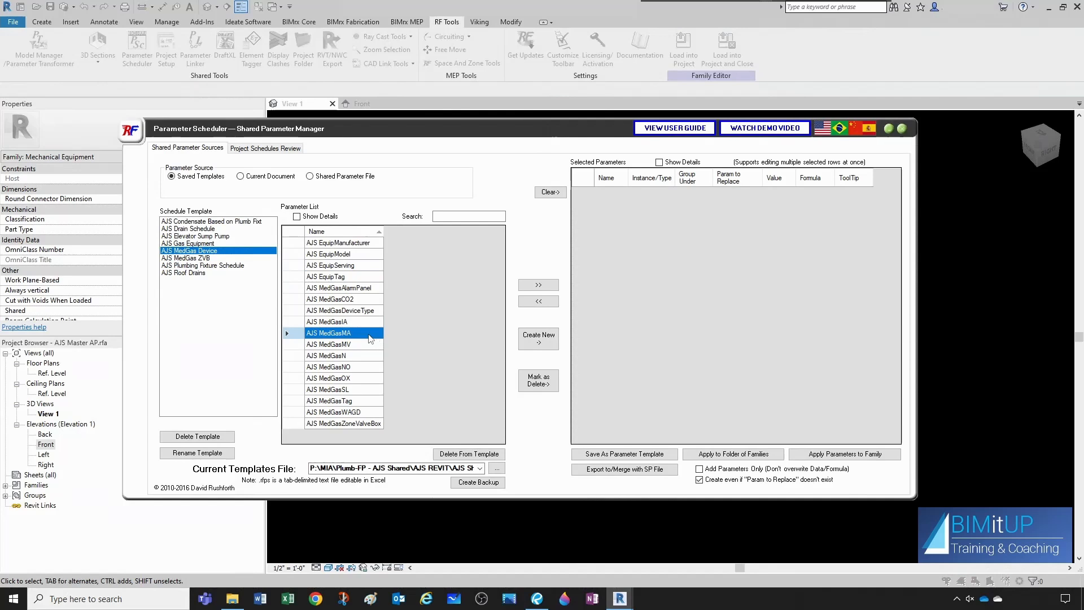
click(339, 276)
click(538, 284)
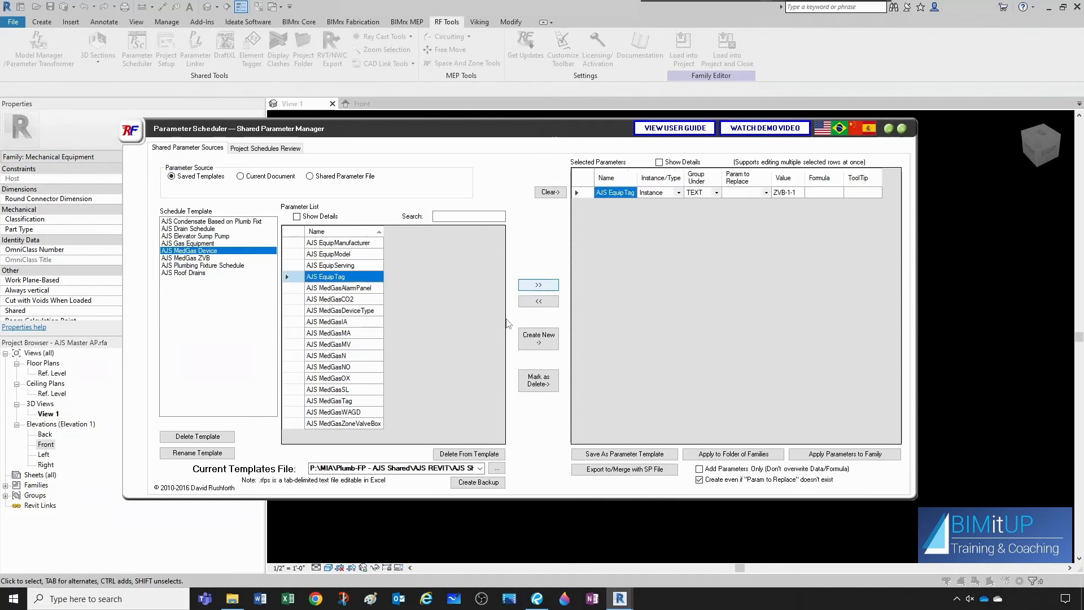
- Add AJS EquipManufacturer, AJS EquipModel and AJS MedGasDeviceType to the selected parameters
click(337, 243)
click(538, 285)
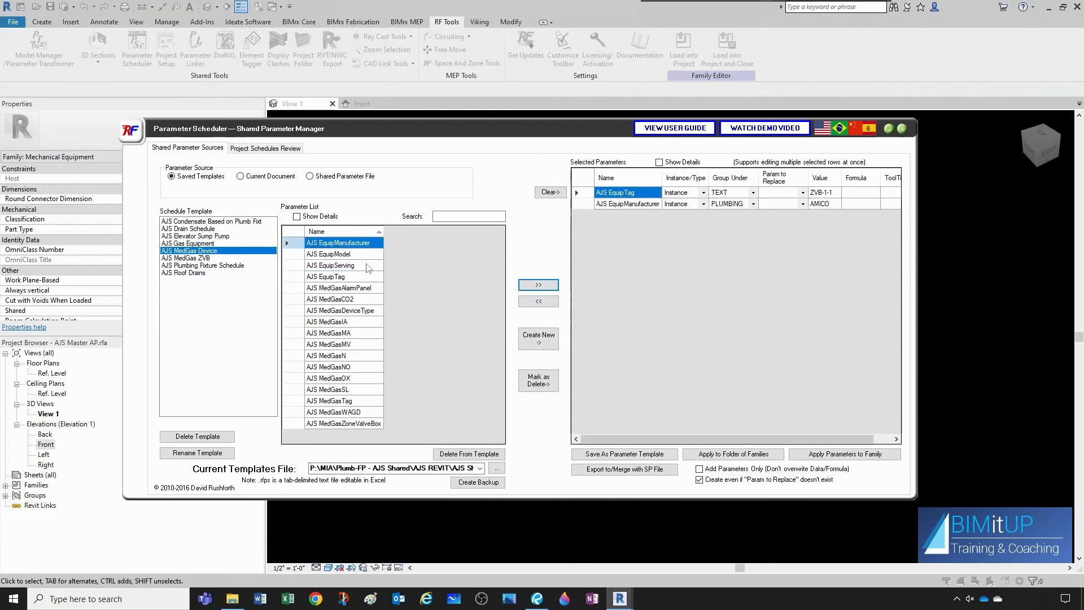
click(348, 256)
click(541, 286)
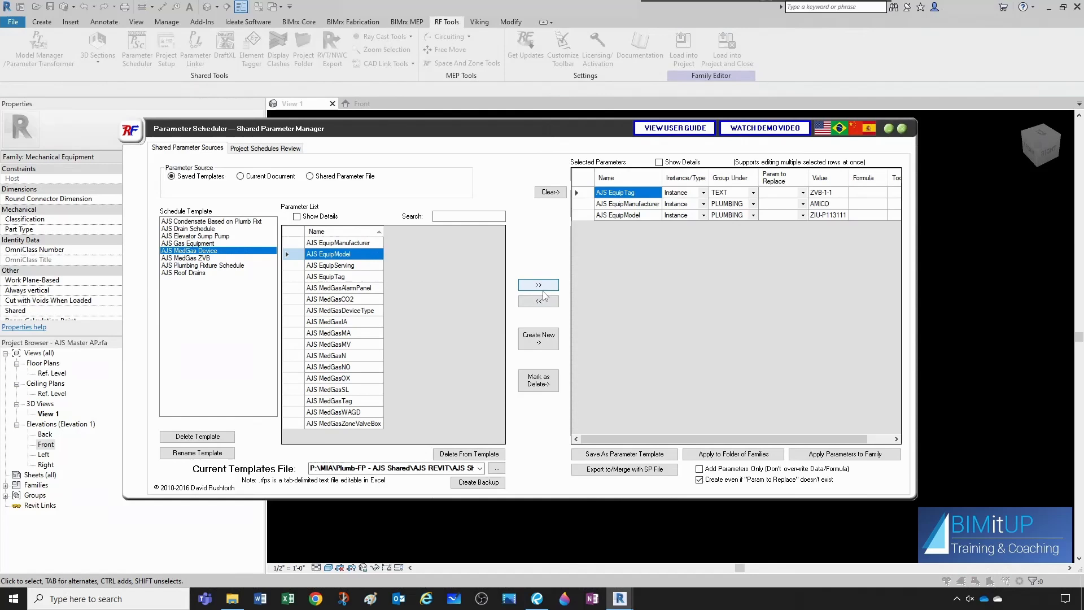
click(339, 311)
click(538, 285)
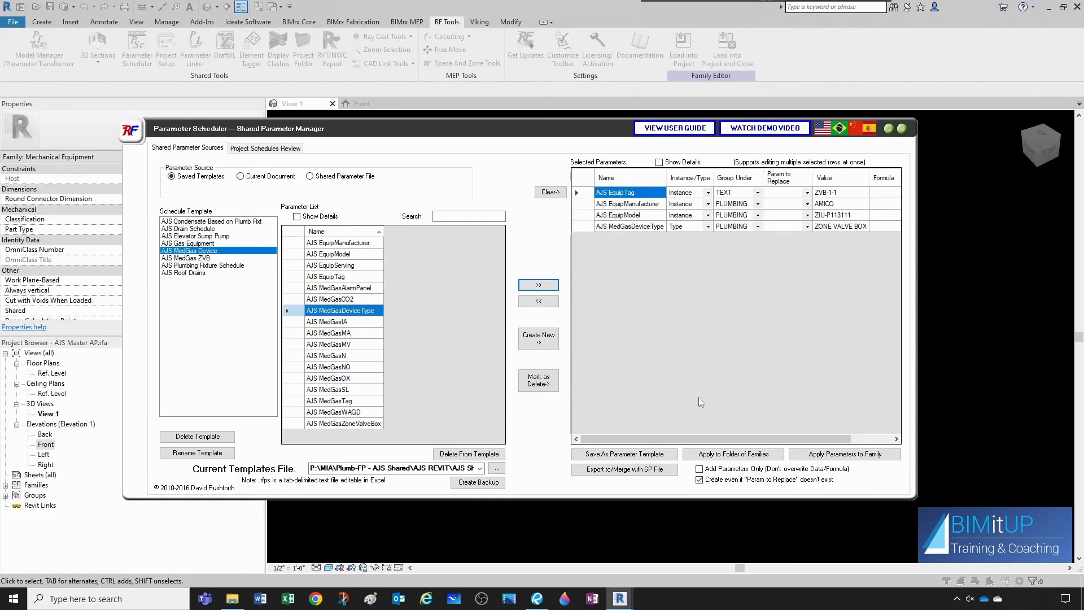
- Apply the selected shared parameters to the family and close Parameter Scheduler
click(856, 455)
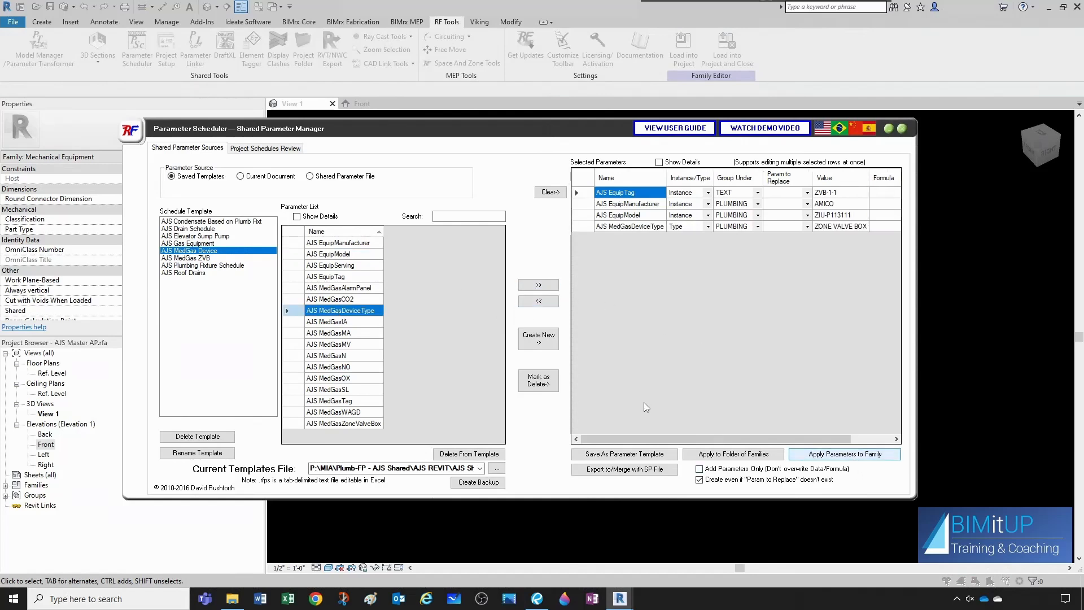
click(545, 335)
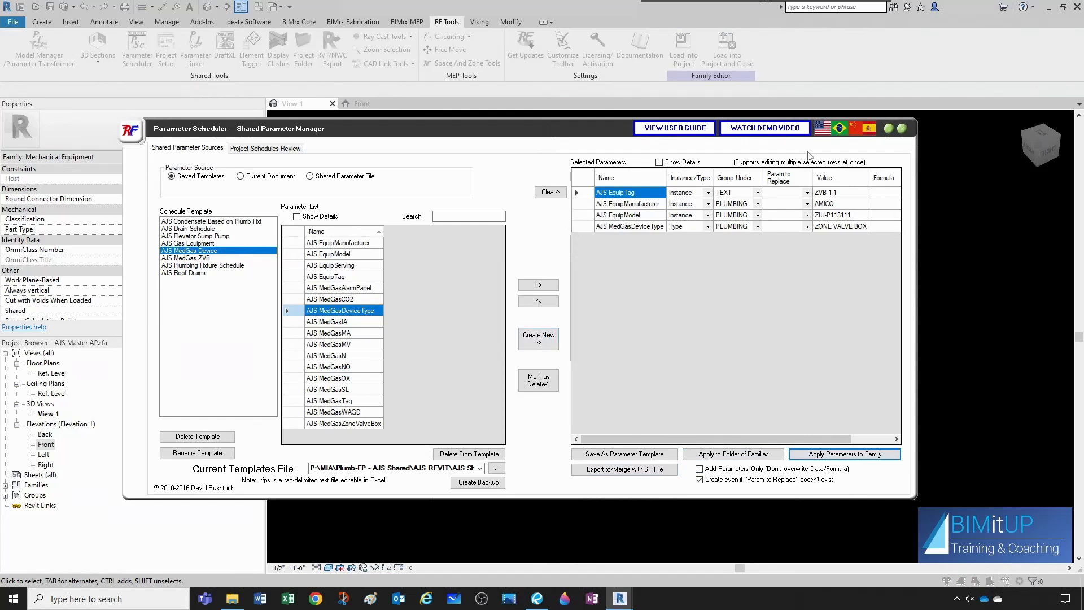
click(902, 130)
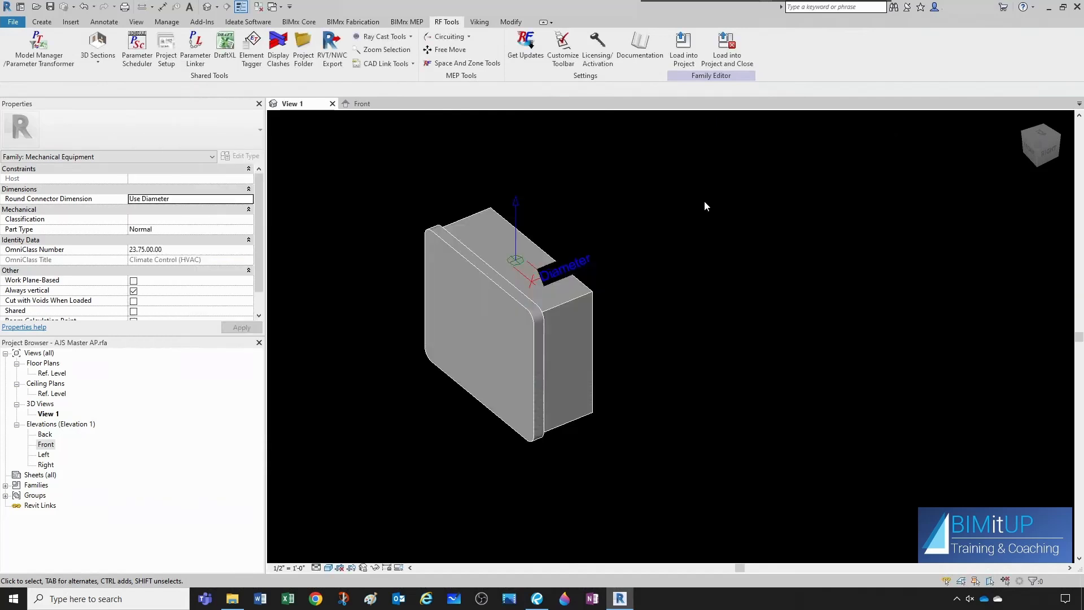
- Set the AJS EquipTag value to MAP- in Family Types
click(41, 21)
click(67, 58)
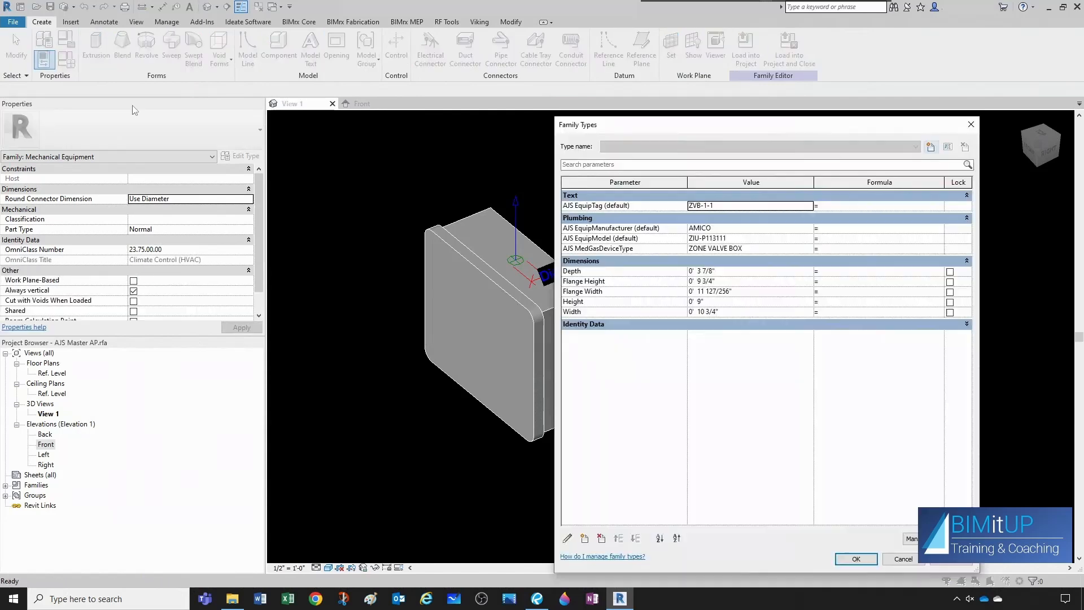
click(739, 208)
text(MAP-)
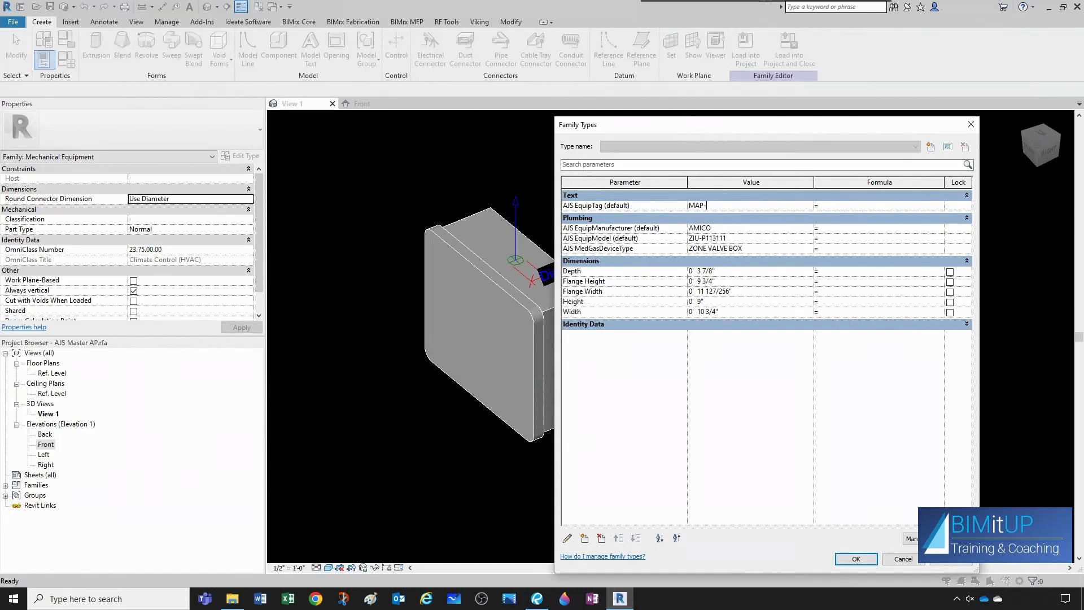
- Set the AJS EquipModel value to A4M-E-30, following the model number breakdown in the spec sheet
click(722, 229)
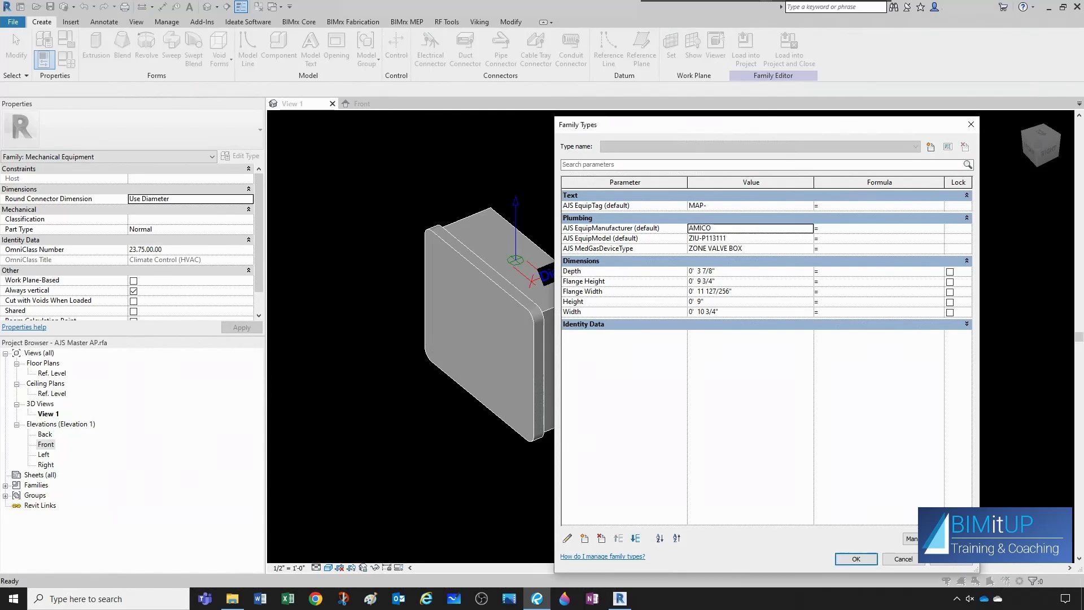
click(744, 240)
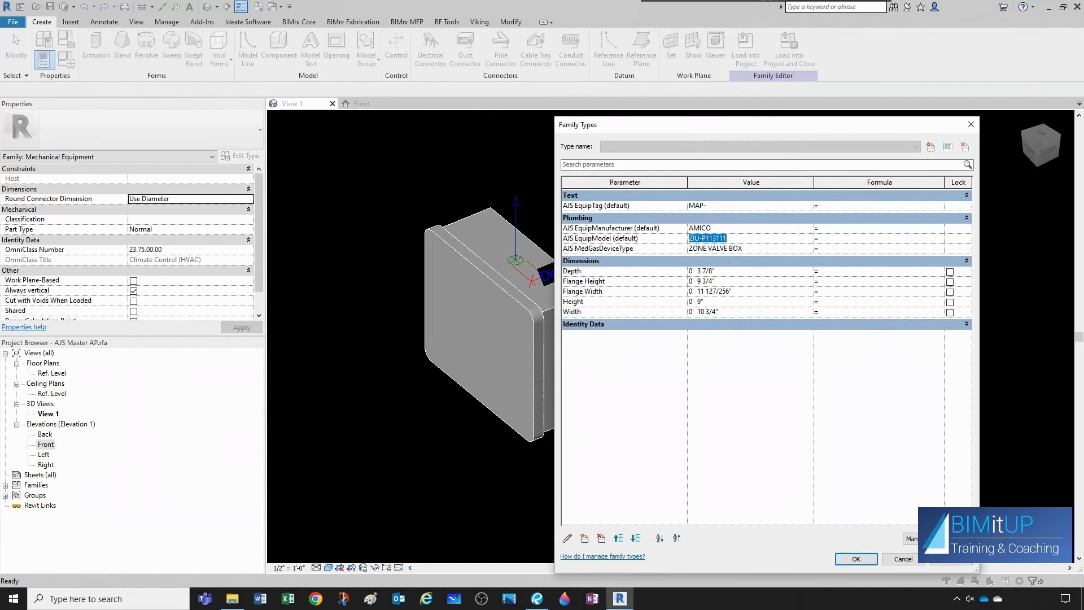
key(Delete)
key(alt+Tab)
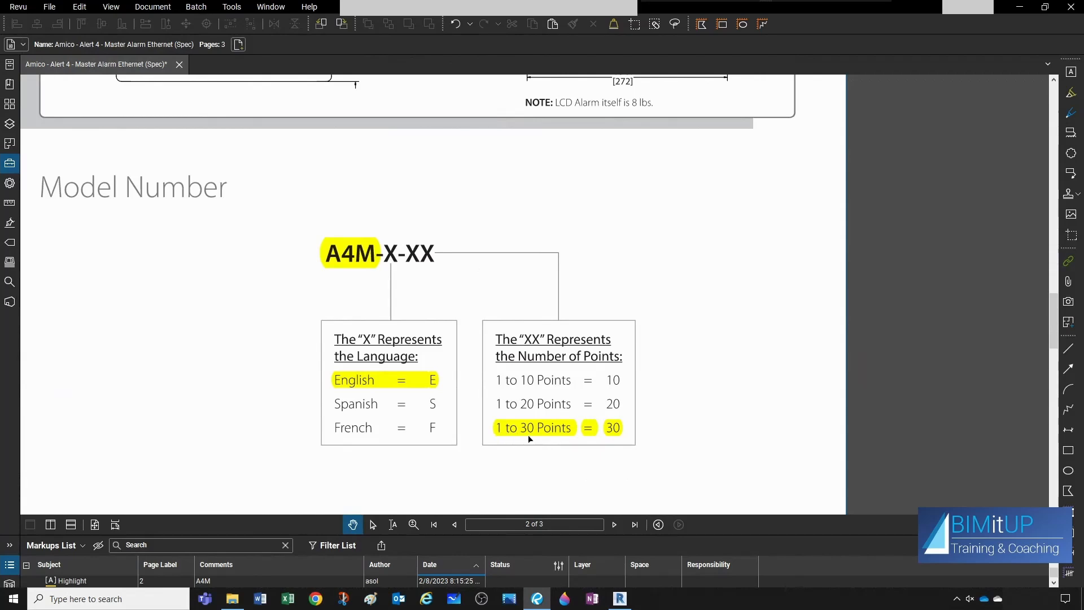
key(alt+Tab)
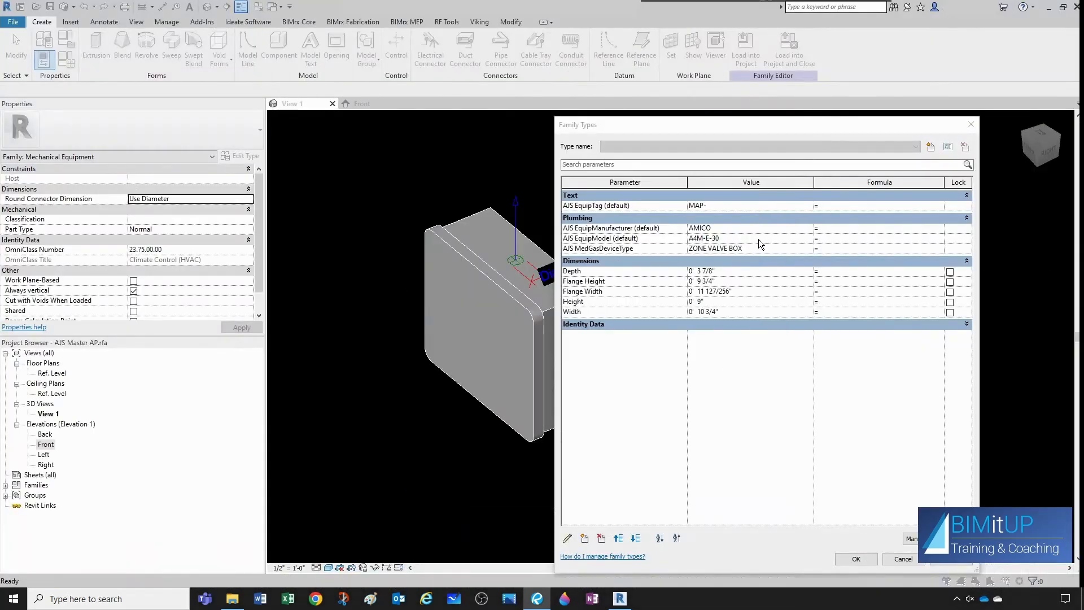
- Set AJS MedGasDeviceType to MASTER ALARM PANEL and check the number-of-points options in the spec sheet in Revu
click(760, 249)
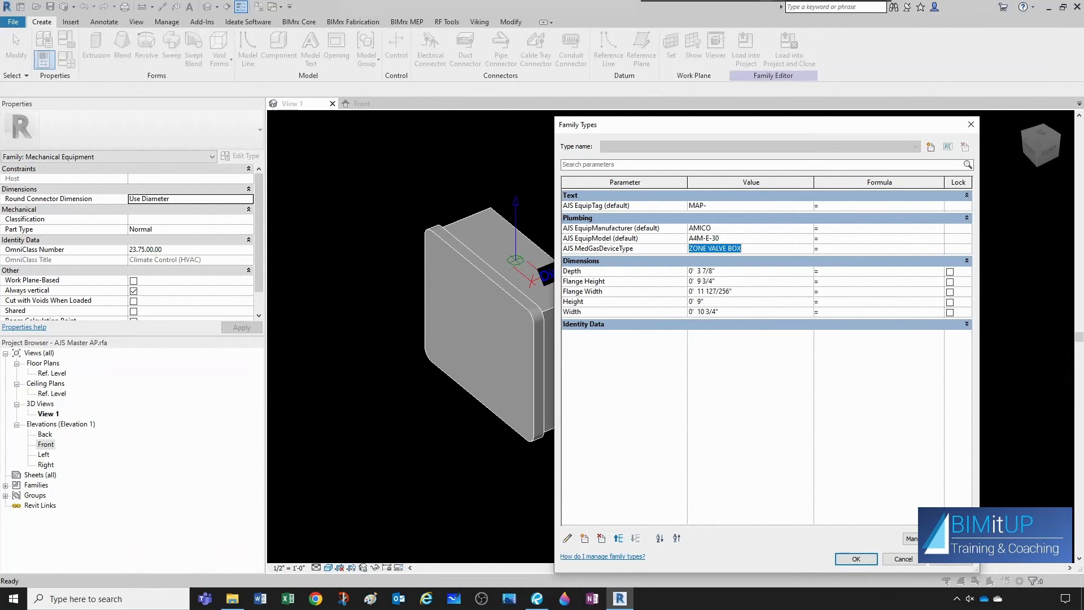
text(MASTER ALARM PANEL)
key(alt+Tab)
drag(1083, 240, 465, 3)
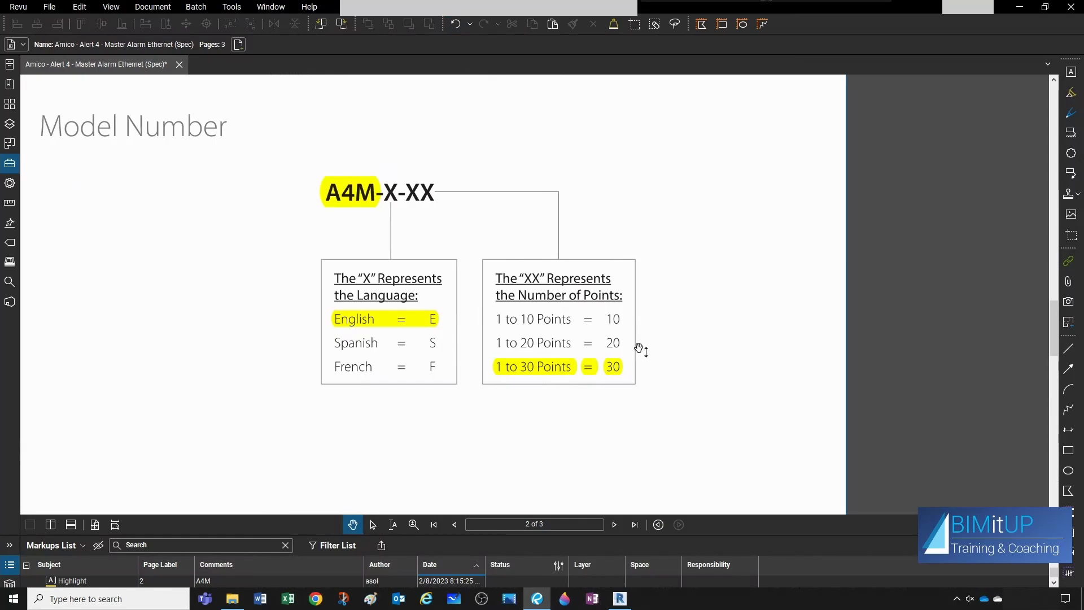
drag(627, 7, 1081, 169)
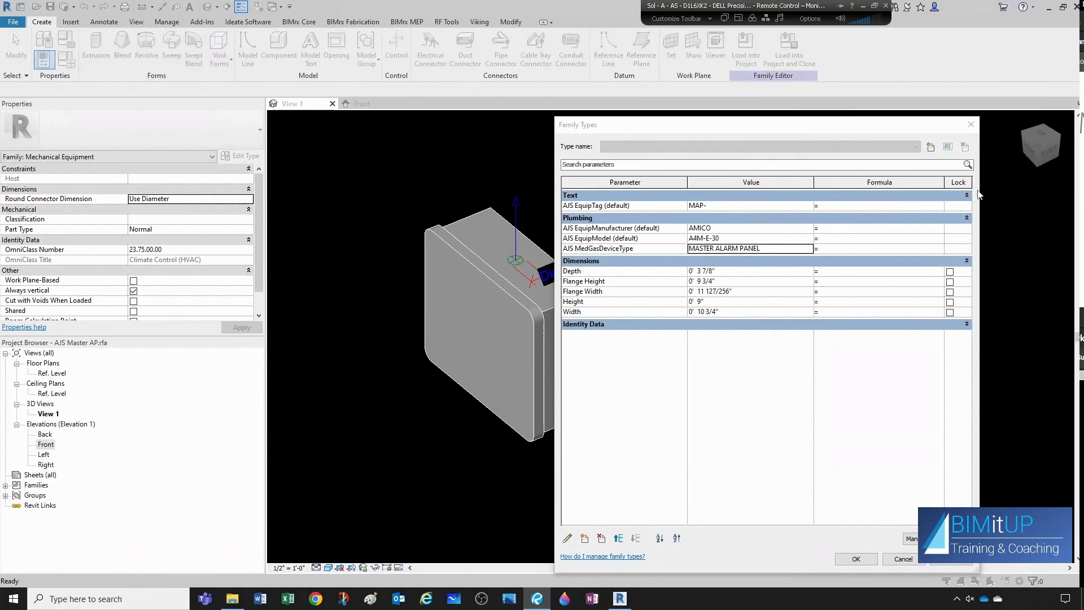
- Create a family type named 10 Points and set its AJS EquipModel to A4M-E-10
click(931, 147)
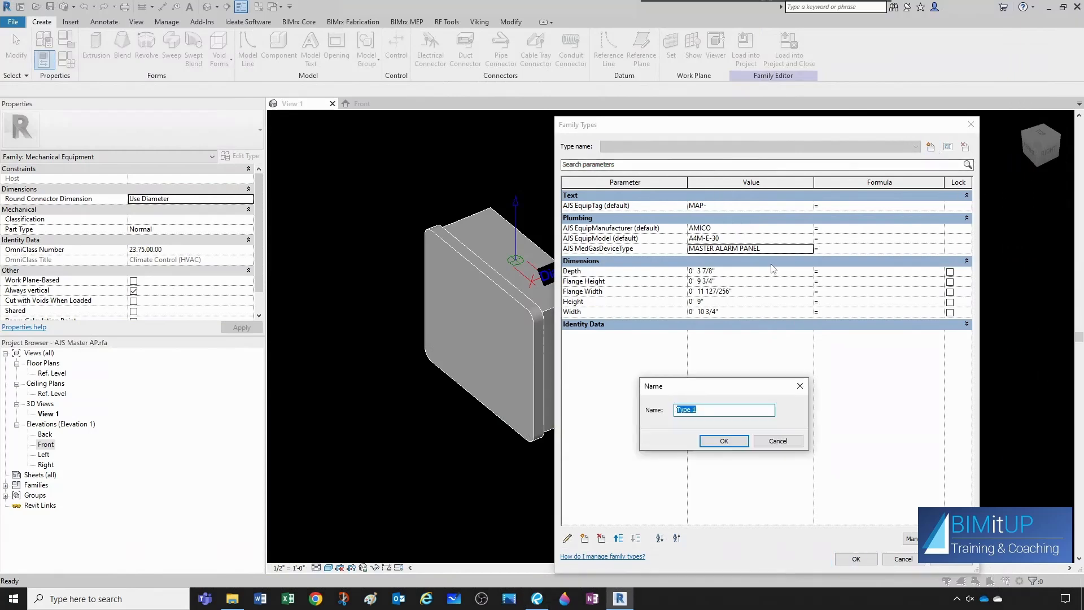
key(BackSpace)
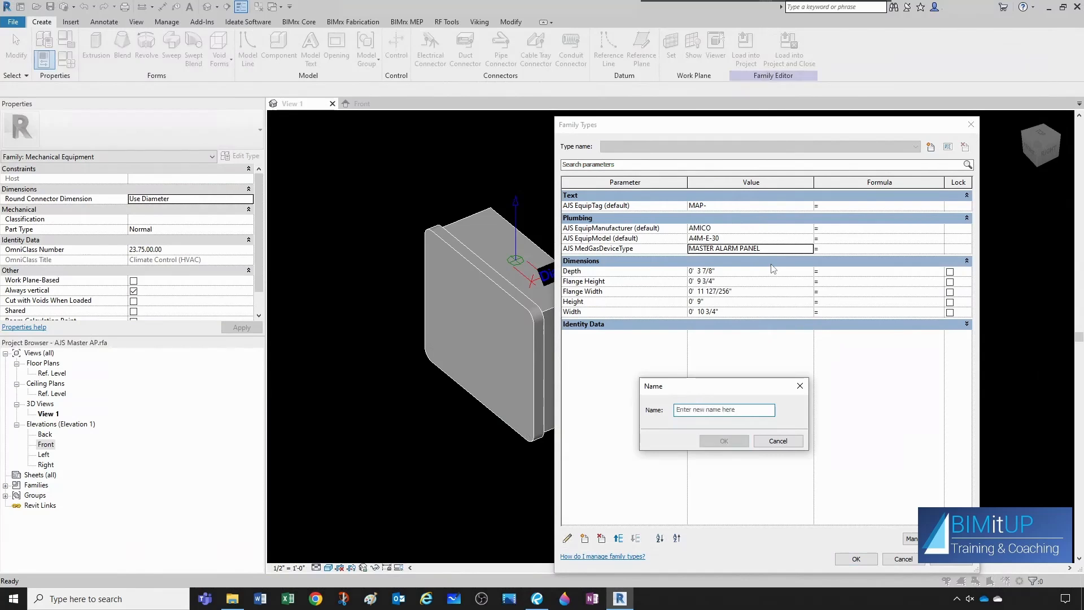
text(10)
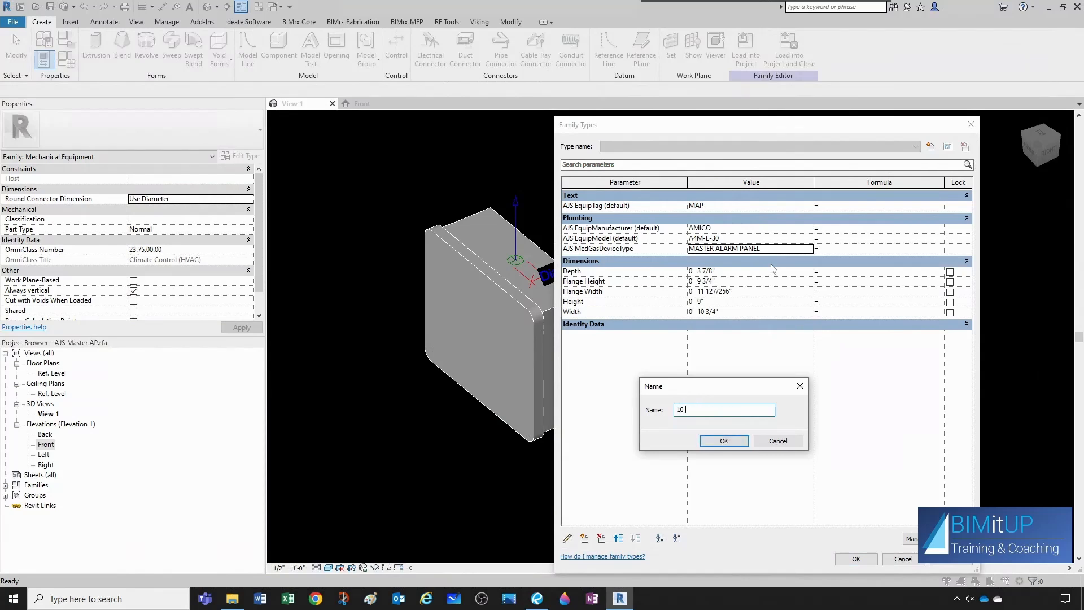
text( Points)
click(724, 440)
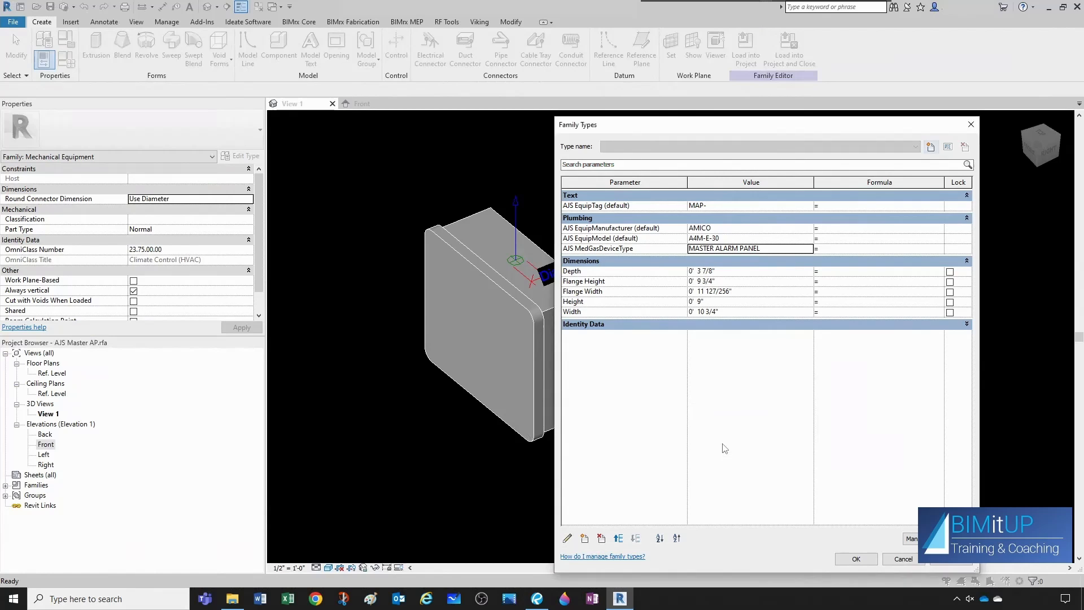
click(725, 239)
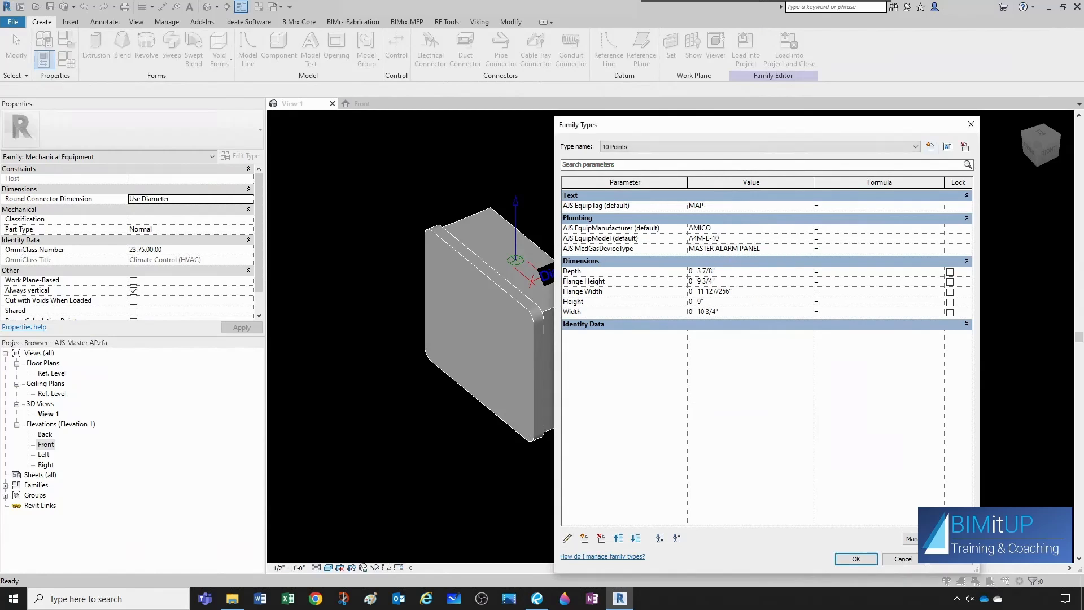
- Add a family type named 20 Points with the AJS EquipModel value A4M-E-20
click(930, 147)
text(1)
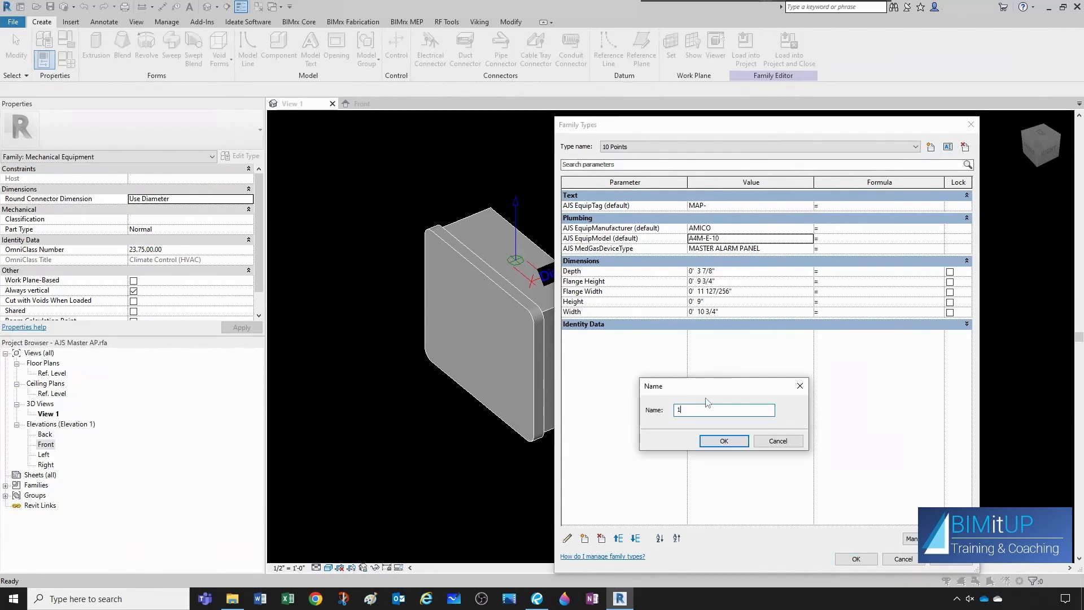
text(20 Points)
click(724, 441)
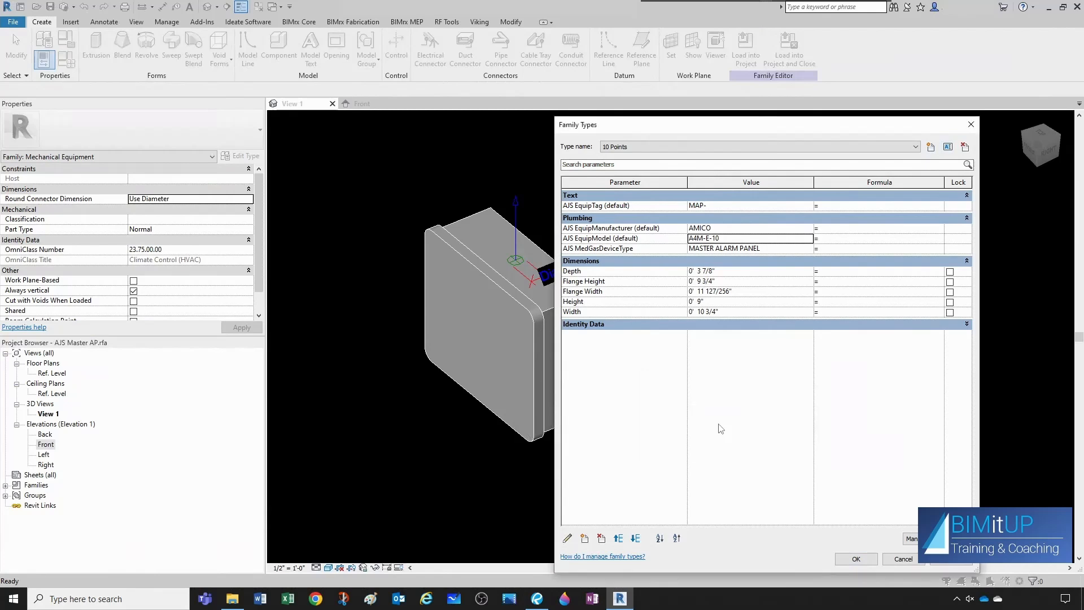
click(720, 239)
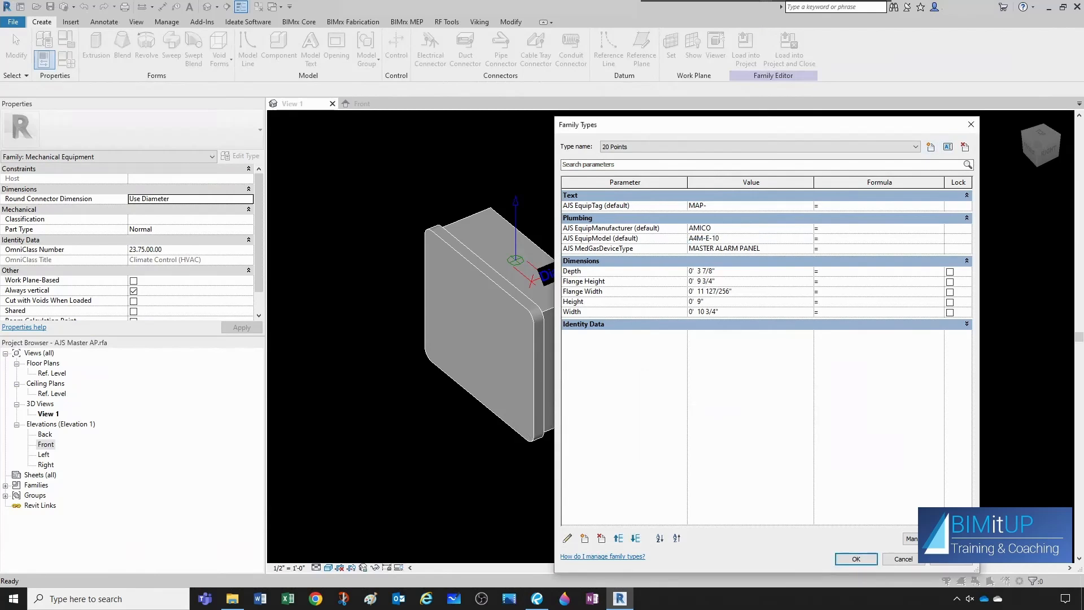
text(20)
- Add a family type named 30 Points with AJS EquipModel A4M-E-30 and accept the family types
click(930, 147)
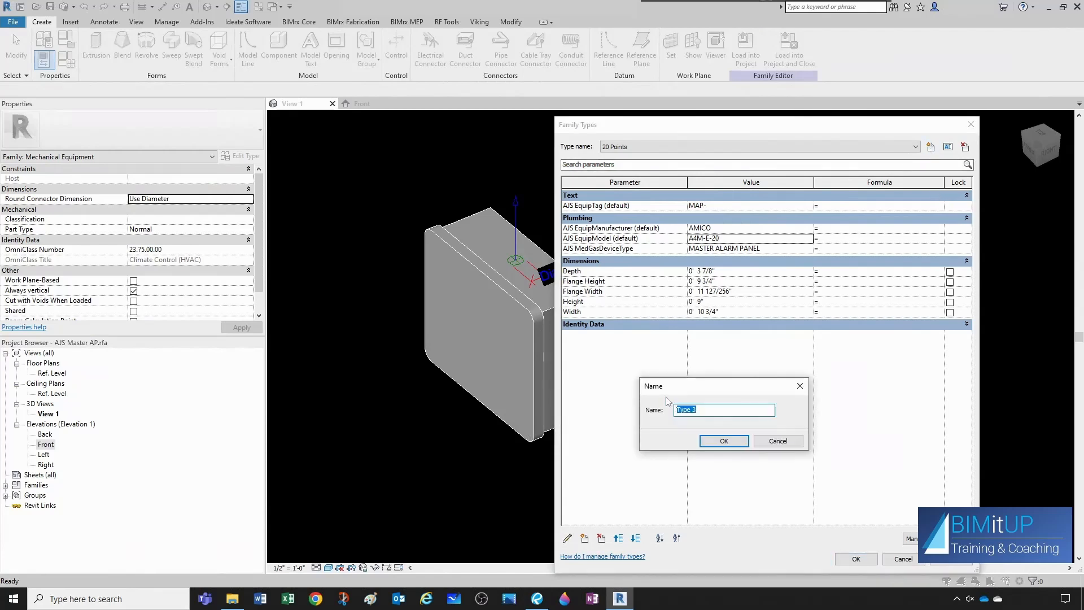
text(30 Points)
click(724, 442)
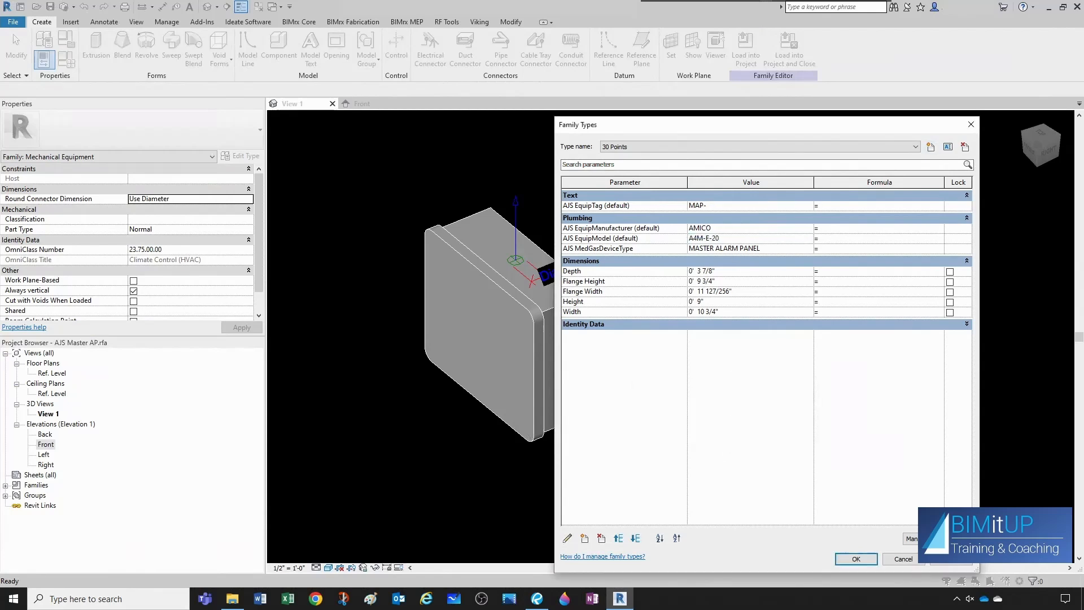
text(30)
click(857, 559)
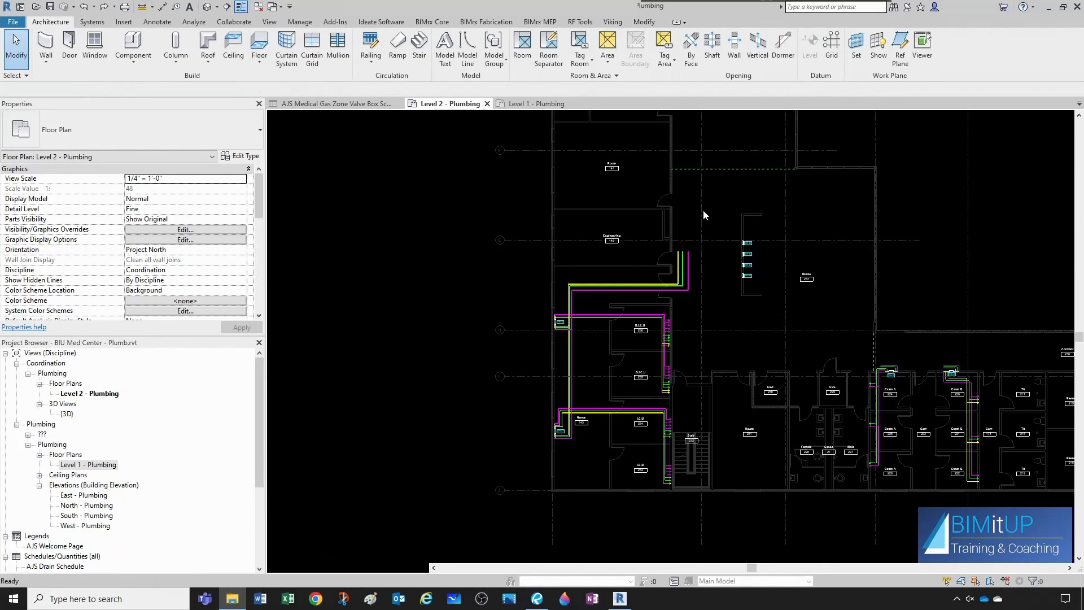
- Place an AJS Master AP component, type 10 Points, below the upper wall of Engineering room 142 on the Level 2 plumbing plan
key(c)
key(m)
scroll(649, 232, up, 6)
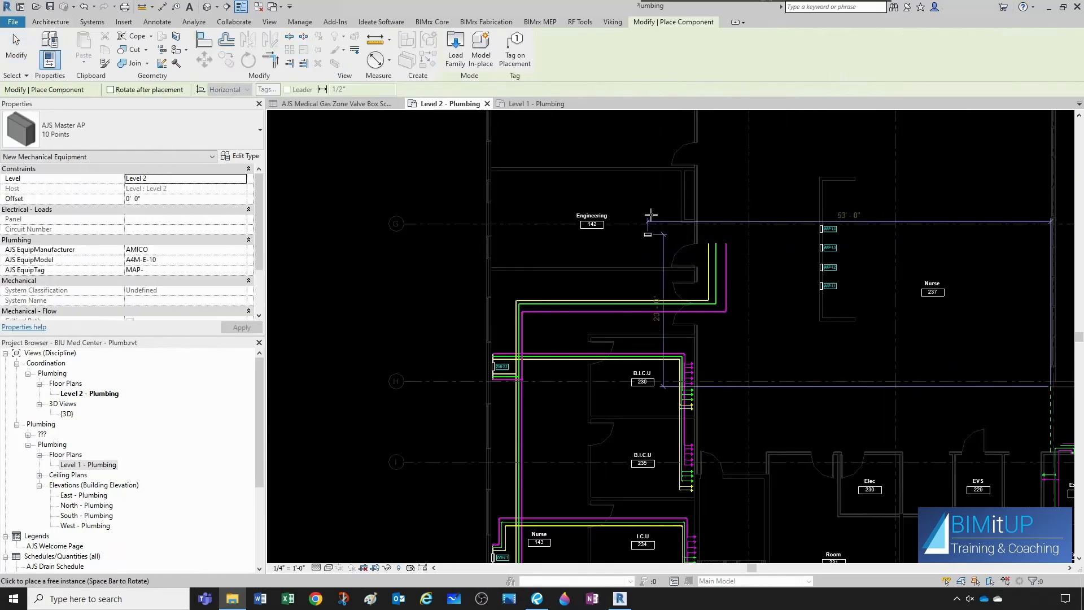
scroll(672, 198, up, 3)
scroll(662, 229, down, 2)
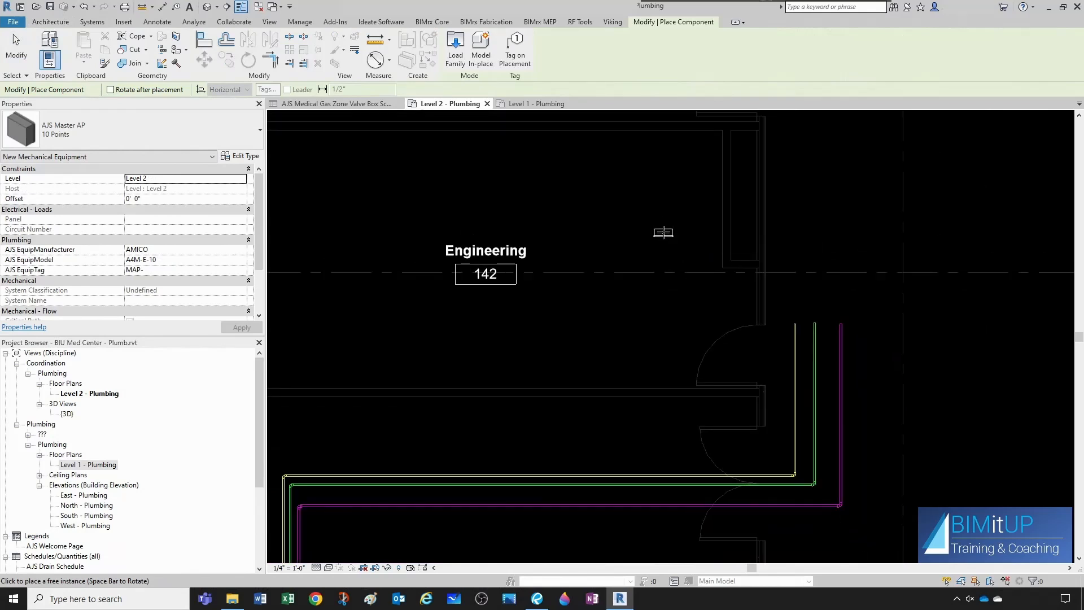
scroll(657, 228, down, 1)
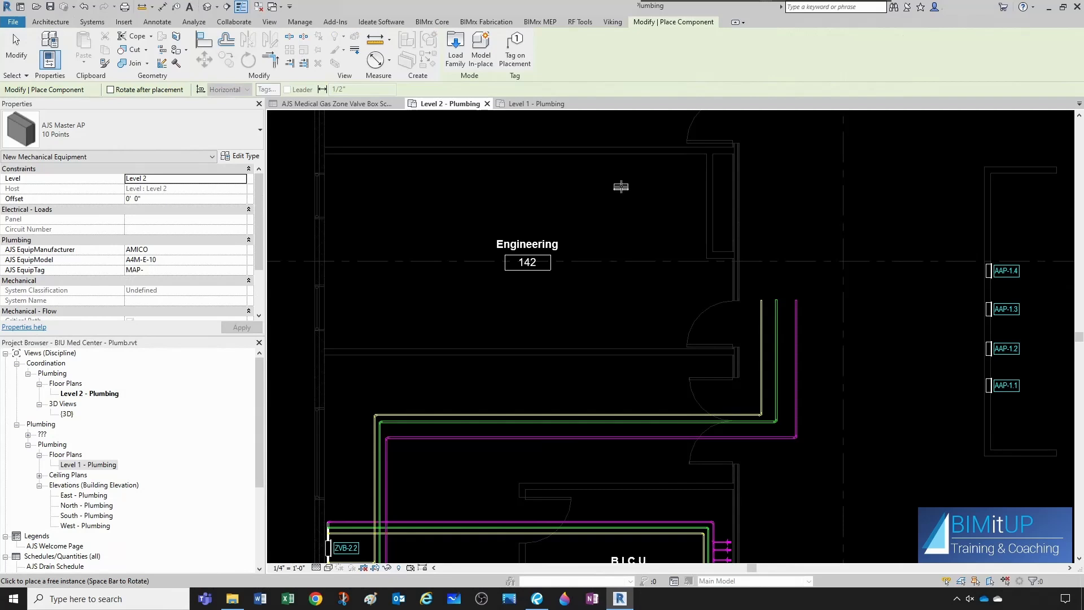
scroll(621, 186, up, 1)
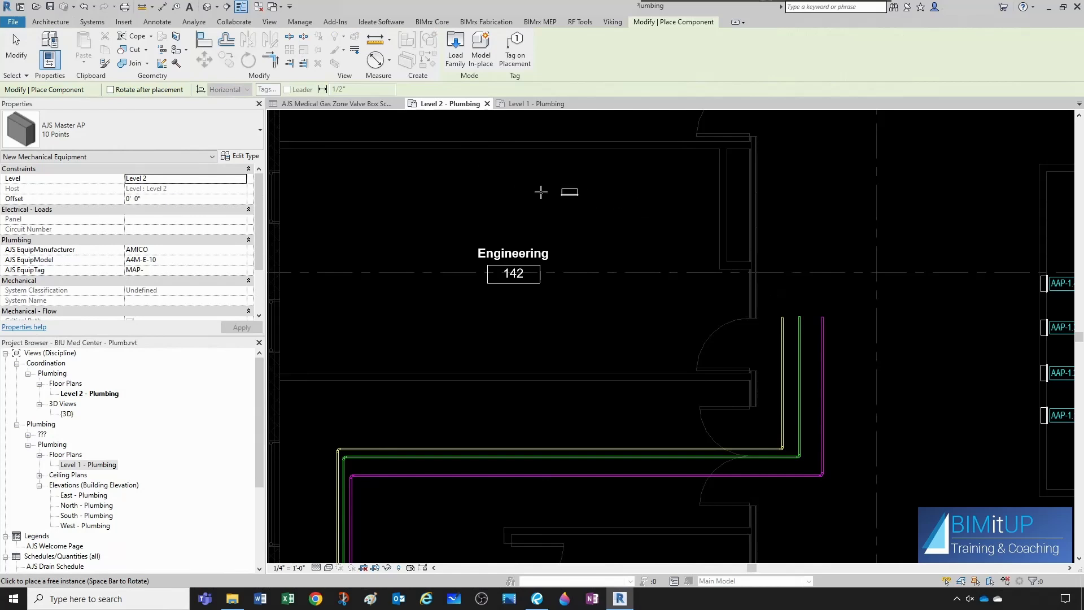
scroll(565, 271, down, 1)
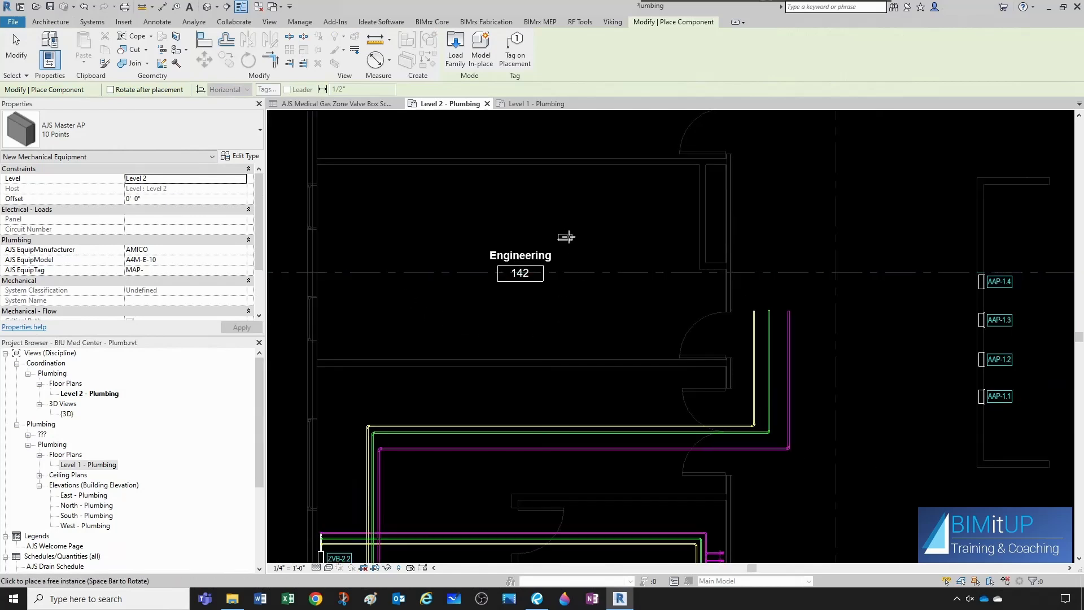
scroll(571, 228, up, 2)
middle_drag(582, 232, 587, 331)
scroll(612, 271, up, 1)
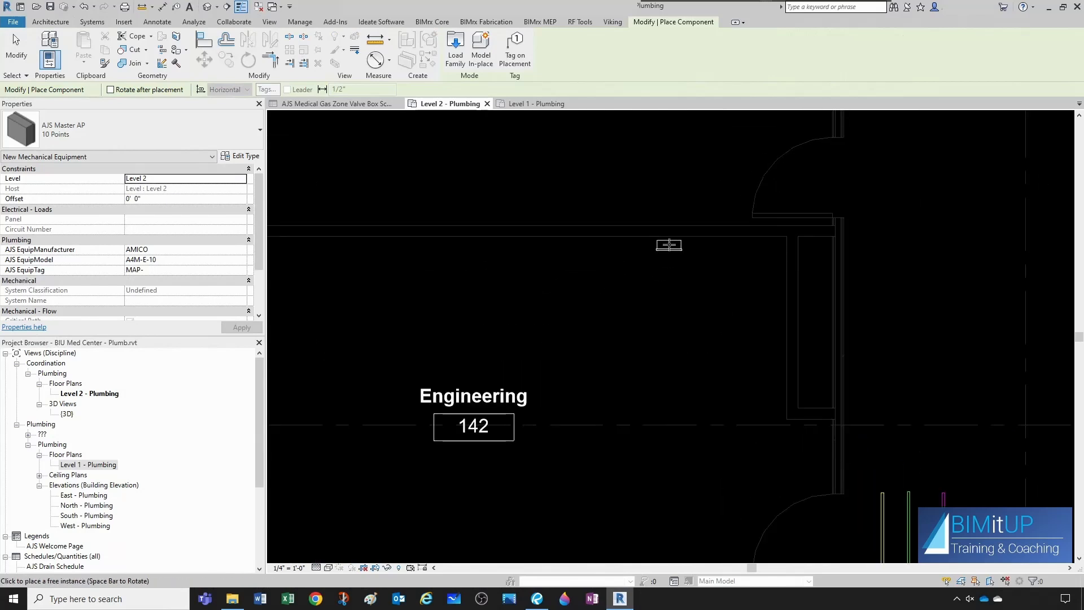
click(669, 244)
- Place a second 10 Points master alarm panel in room 144, rotated to back onto the wall beside the double doors
scroll(682, 299, down, 1)
scroll(680, 302, down, 5)
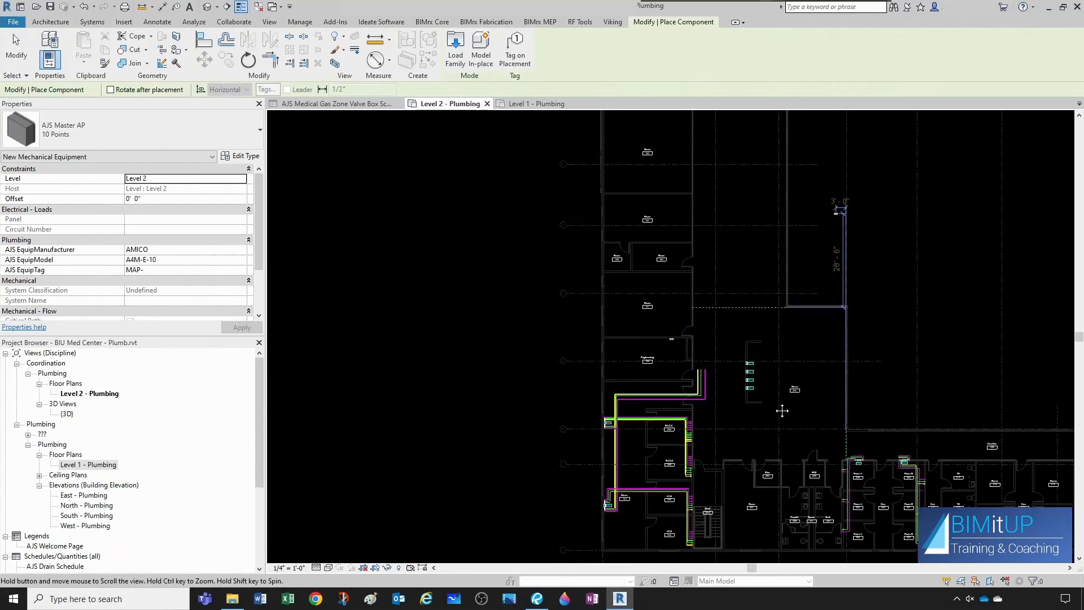
scroll(853, 254, up, 6)
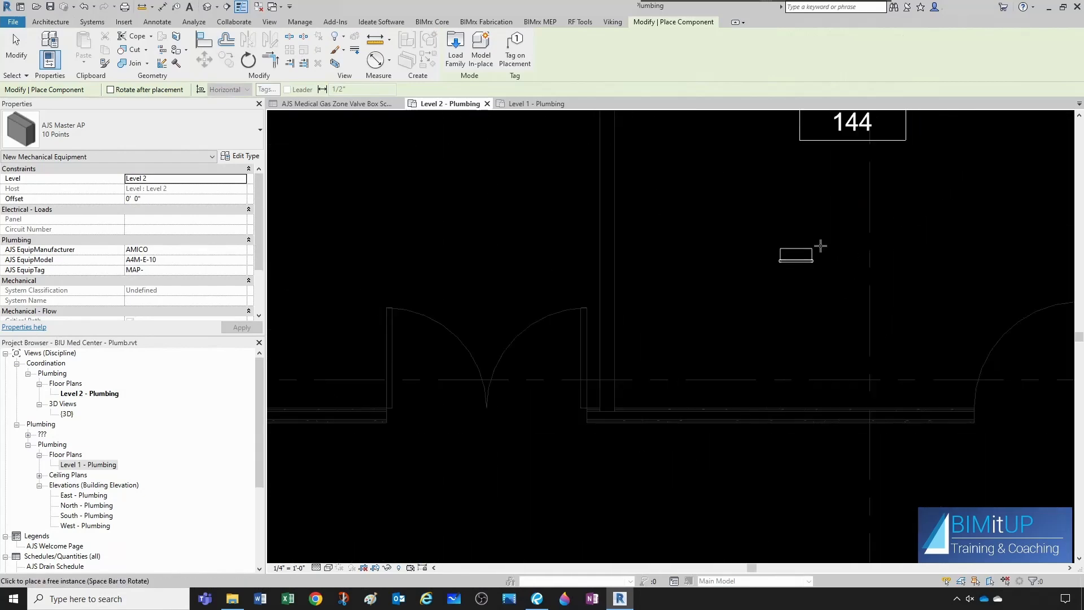
key(space)
scroll(617, 242, up, 2)
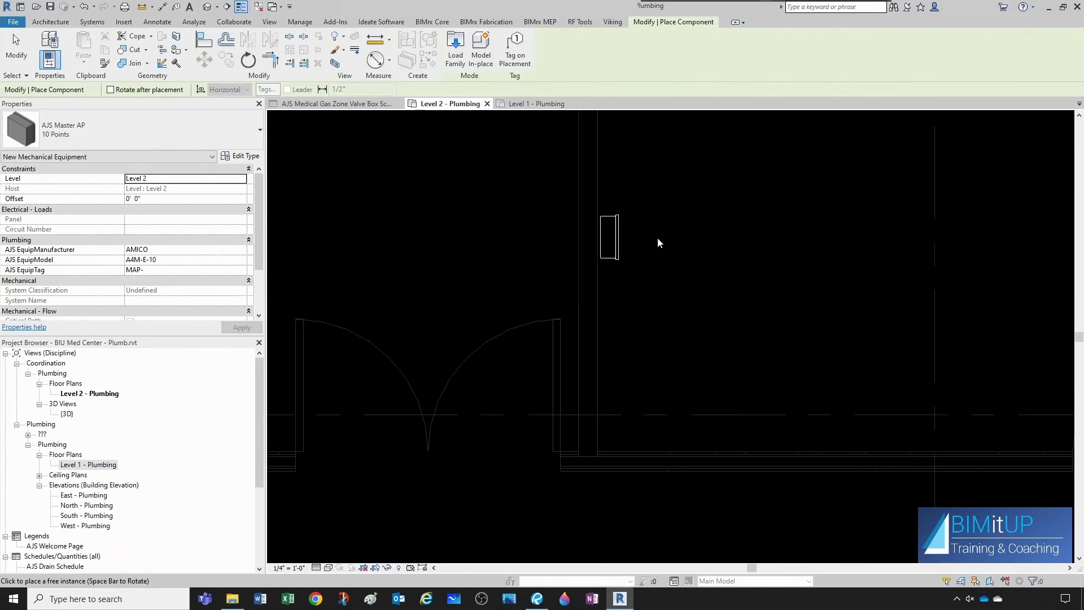
key(Escape)
key(Escape)
- Set the AJS EquipTag of the master alarm panel in room 144 to MAP-1
scroll(694, 254, down, 2)
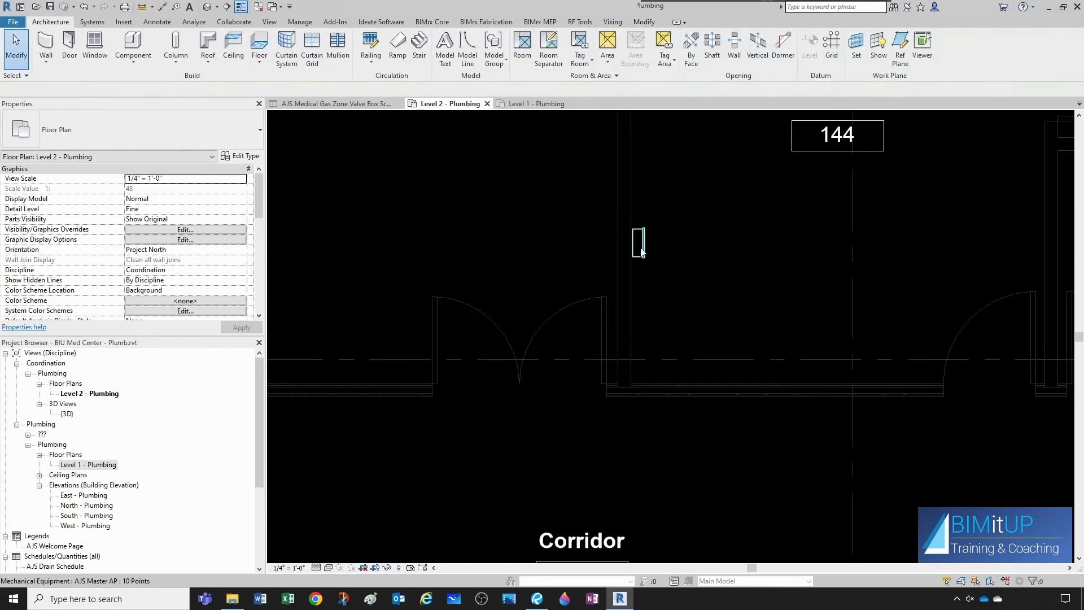
click(641, 252)
click(163, 269)
click(162, 271)
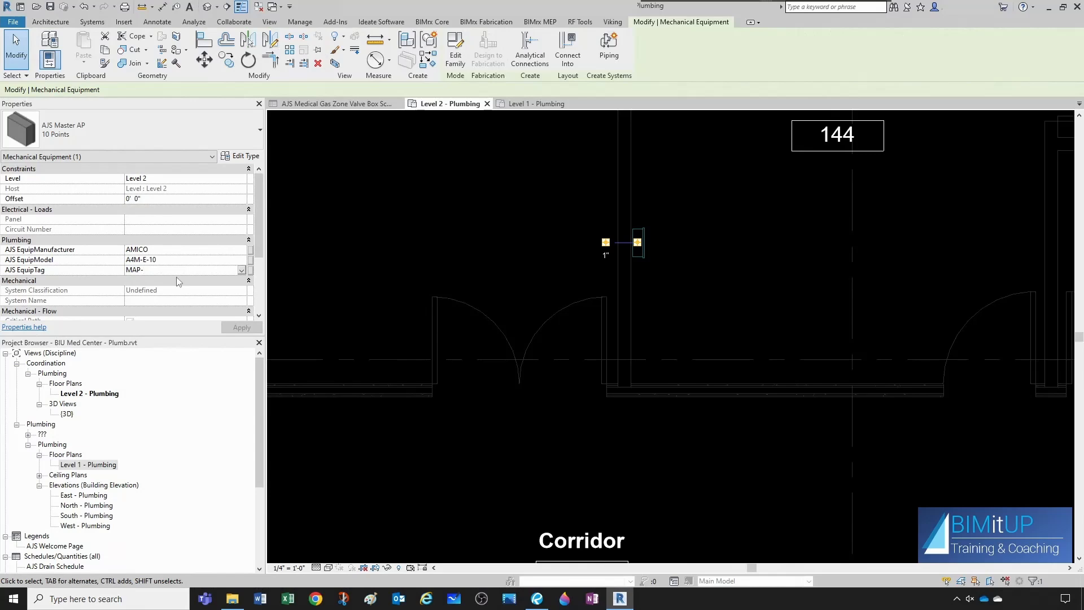
text(1)
click(363, 265)
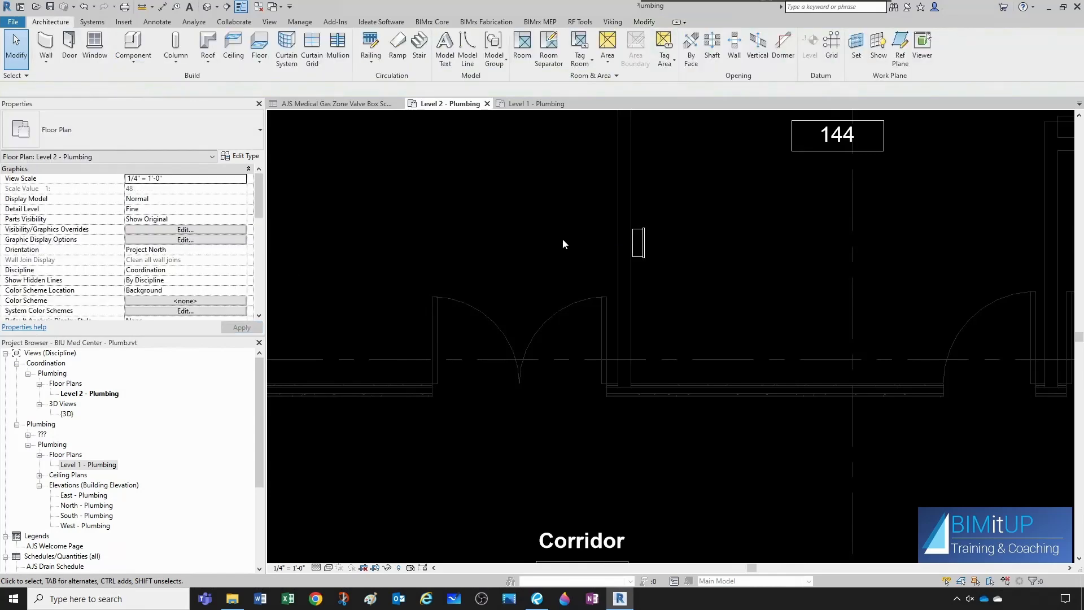
- Tag the master alarm panel in room 144 with a horizontal leader tag
scroll(612, 242, down, 4)
scroll(638, 267, up, 4)
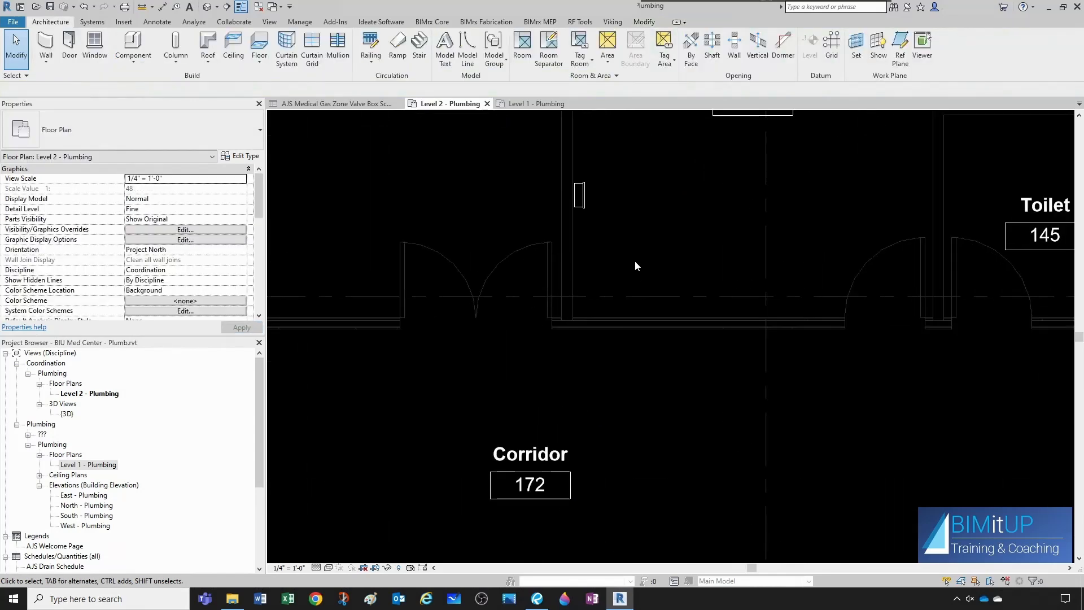
key(t)
key(g)
click(582, 205)
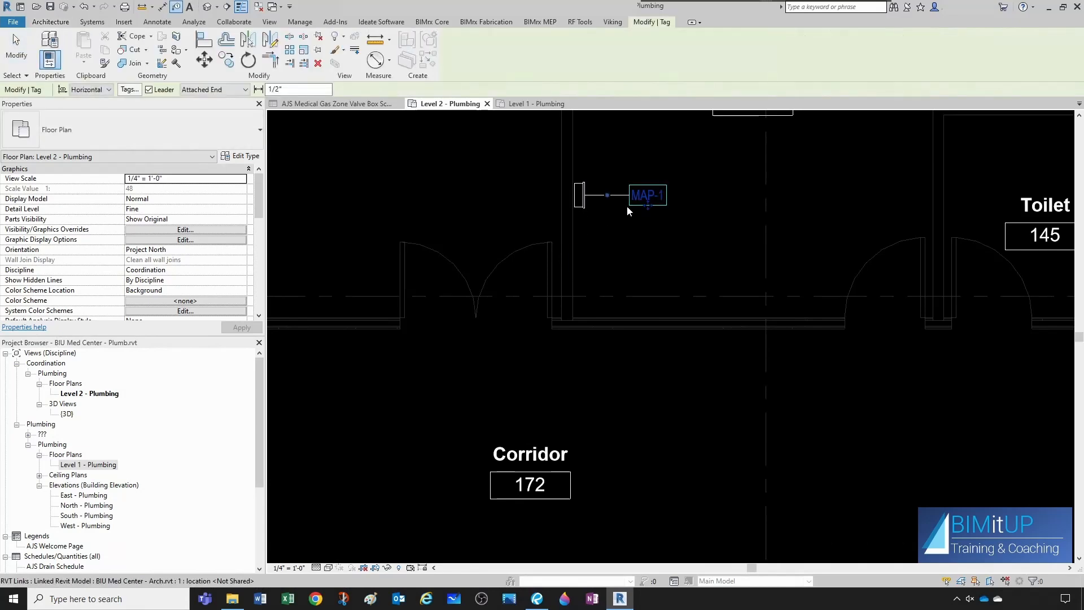
scroll(632, 207, up, 2)
key(Escape)
key(Escape)
- Set the AJS EquipTag of the Engineering room 142 panel to MAP-2 and add a leader tag below it
scroll(642, 219, down, 5)
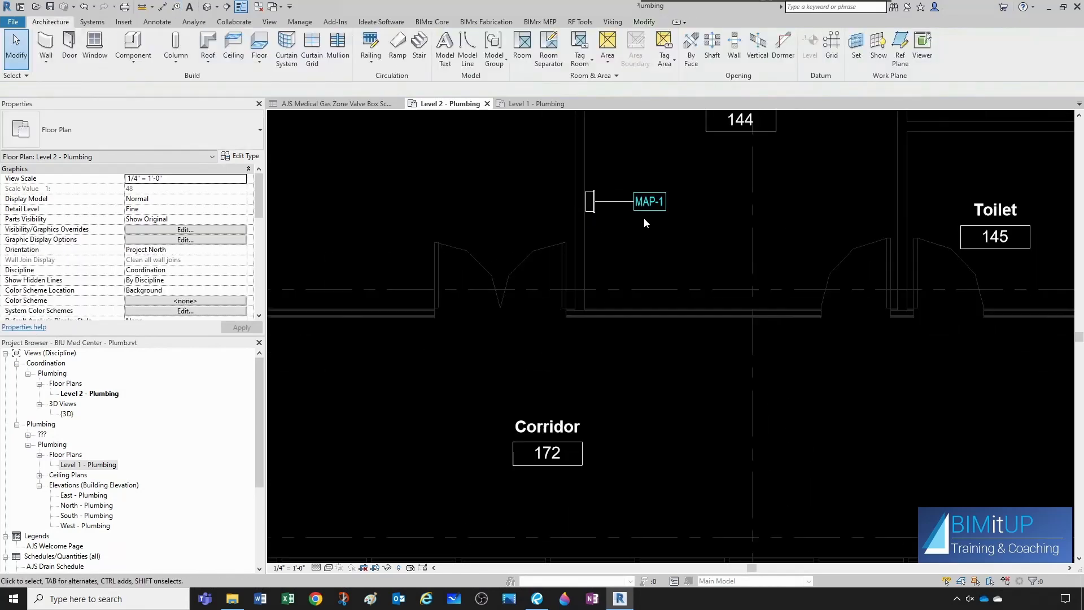
scroll(619, 231, down, 5)
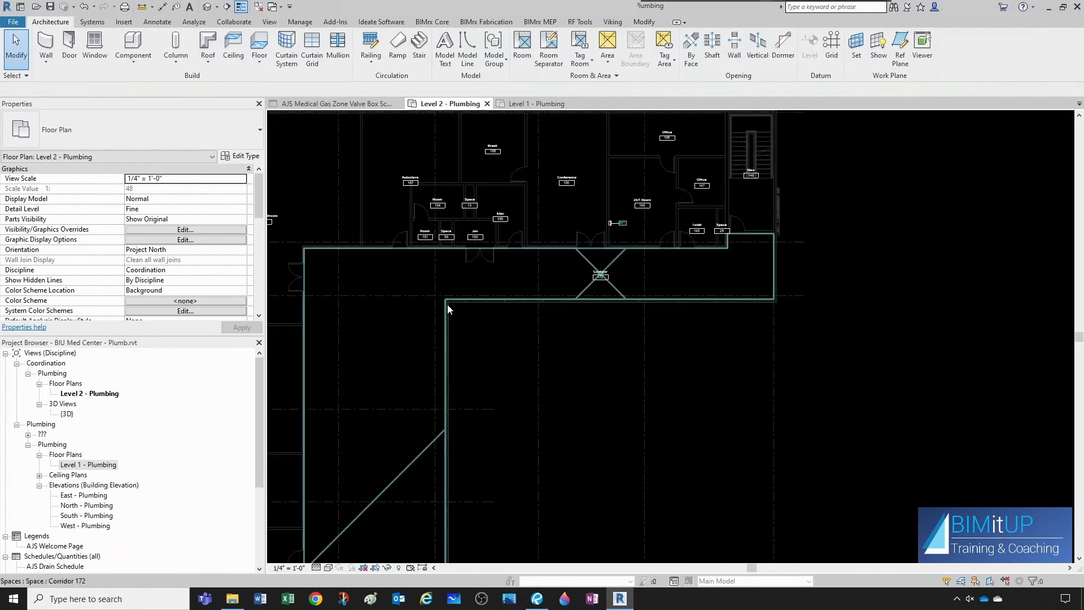
scroll(595, 371, up, 5)
scroll(623, 496, up, 4)
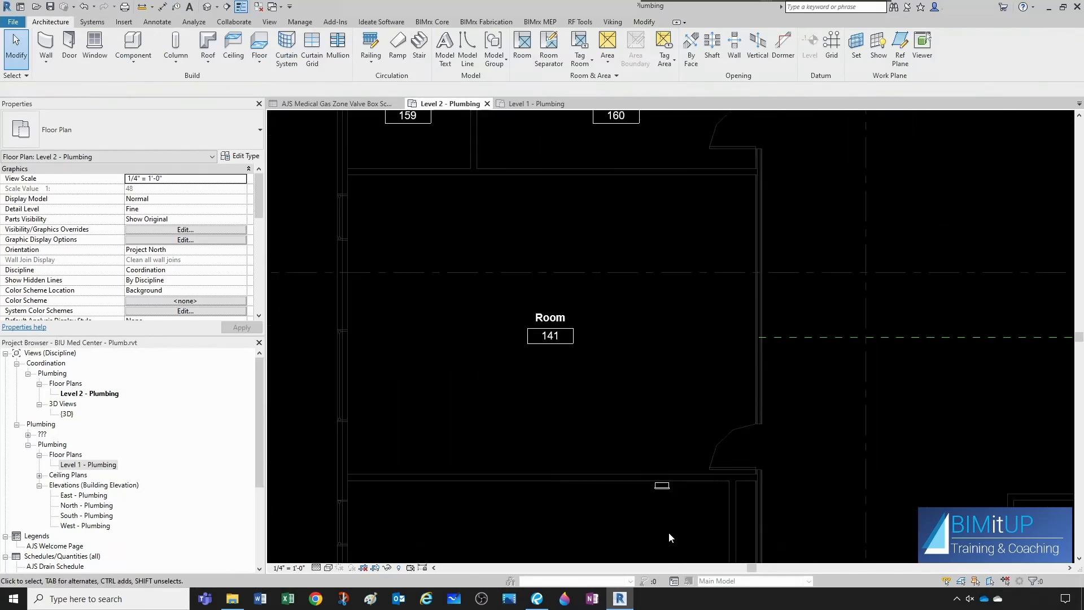
middle_drag(668, 471, 551, 240)
click(553, 220)
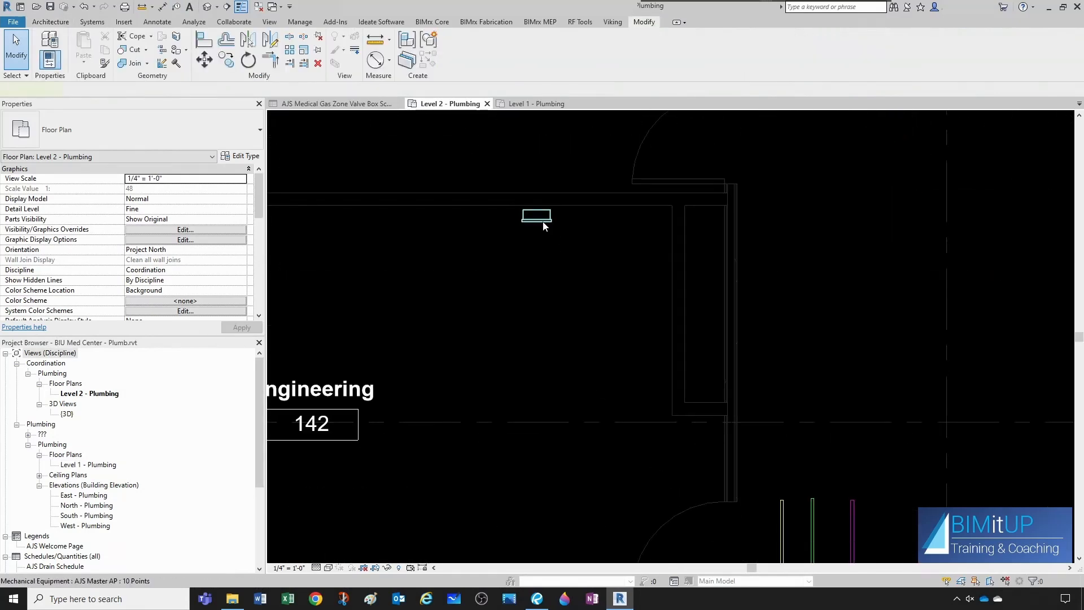
click(160, 270)
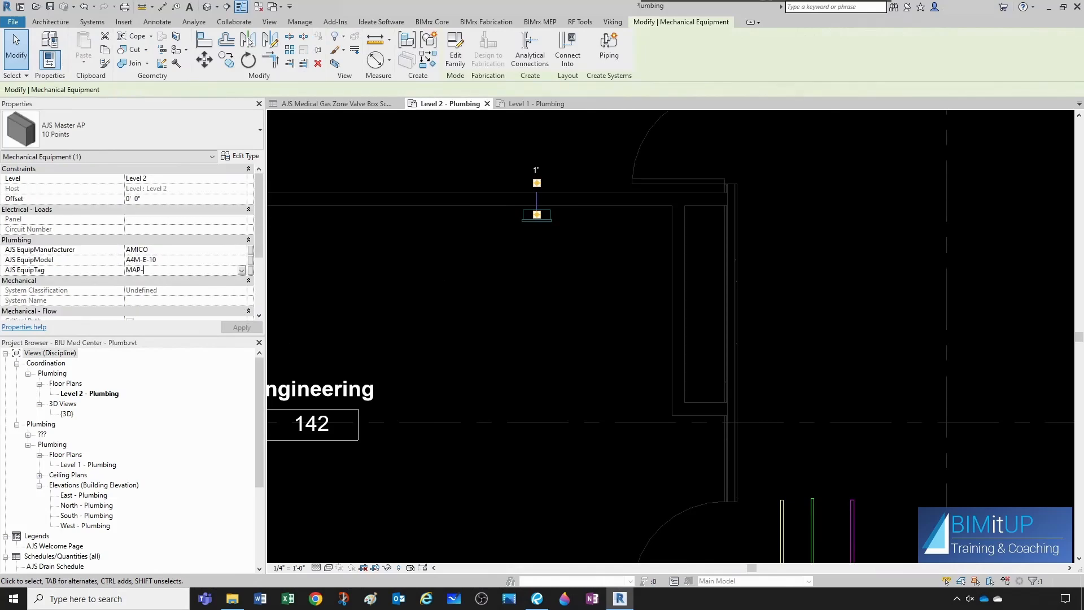
click(544, 300)
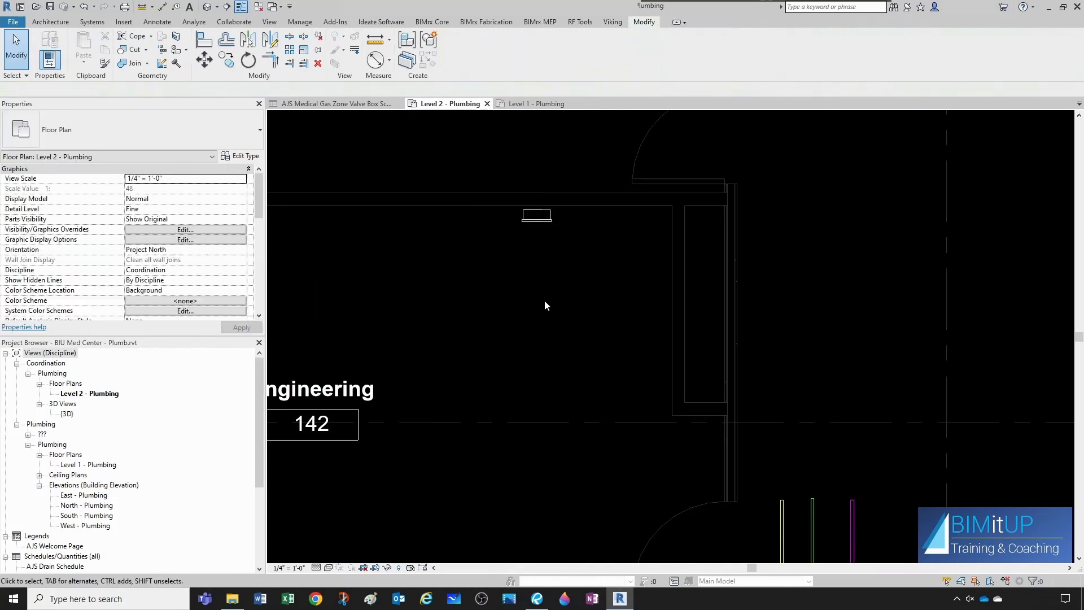
key(g)
click(547, 284)
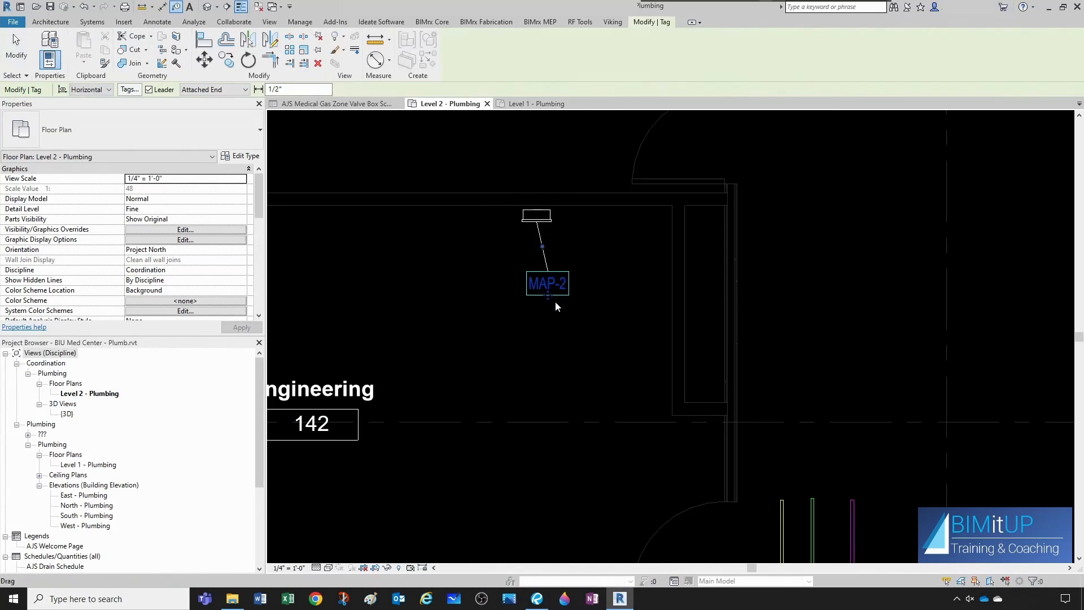
- Align the back of the MAP-2 panel's front plate with the Engineering 142 wall face, recessing the box into the wall
key(Escape)
scroll(542, 308, down, 1)
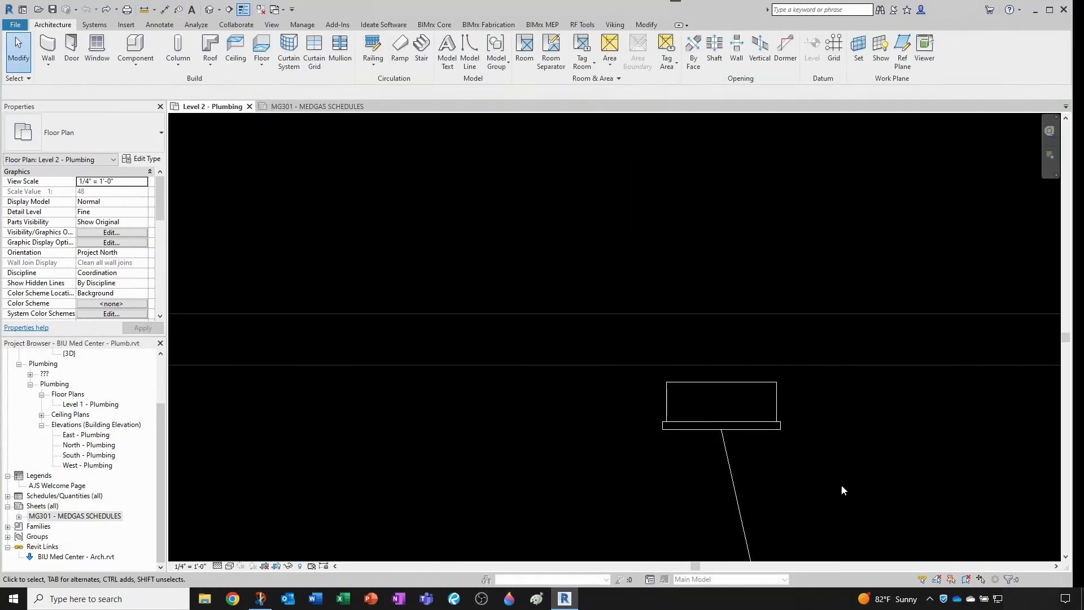
scroll(841, 483, down, 2)
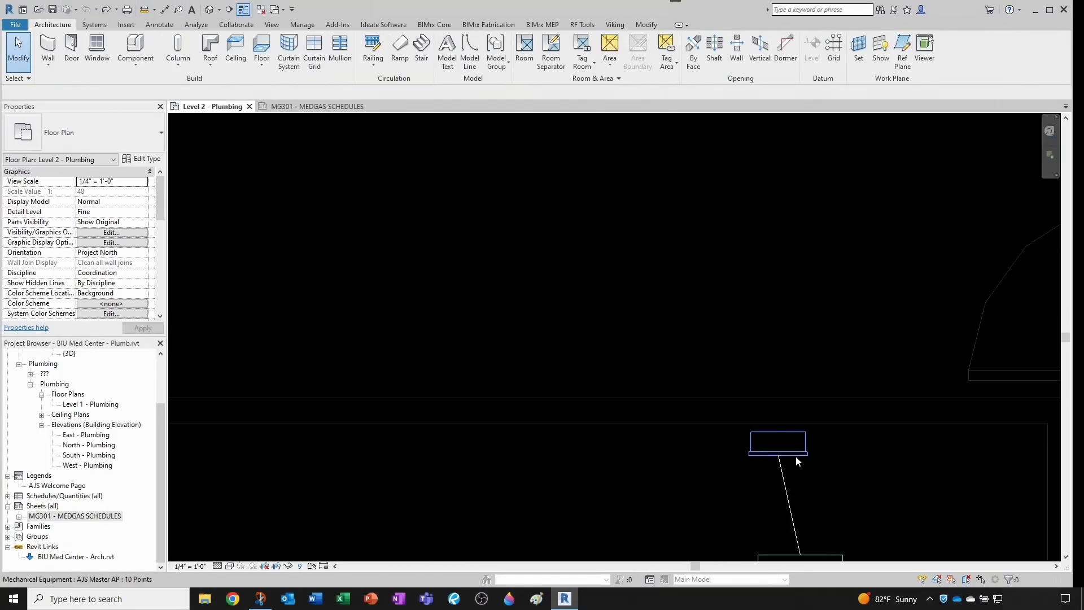
scroll(779, 476, up, 8)
middle_drag(683, 355, 608, 193)
scroll(645, 306, down, 2)
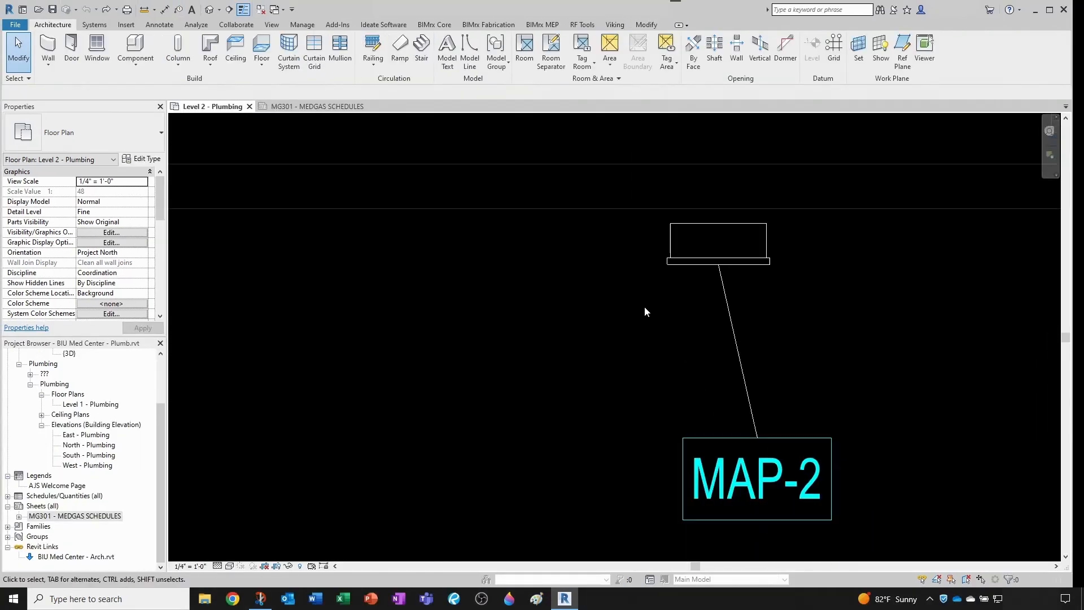
scroll(599, 270, up, 2)
middle_drag(603, 276, 638, 384)
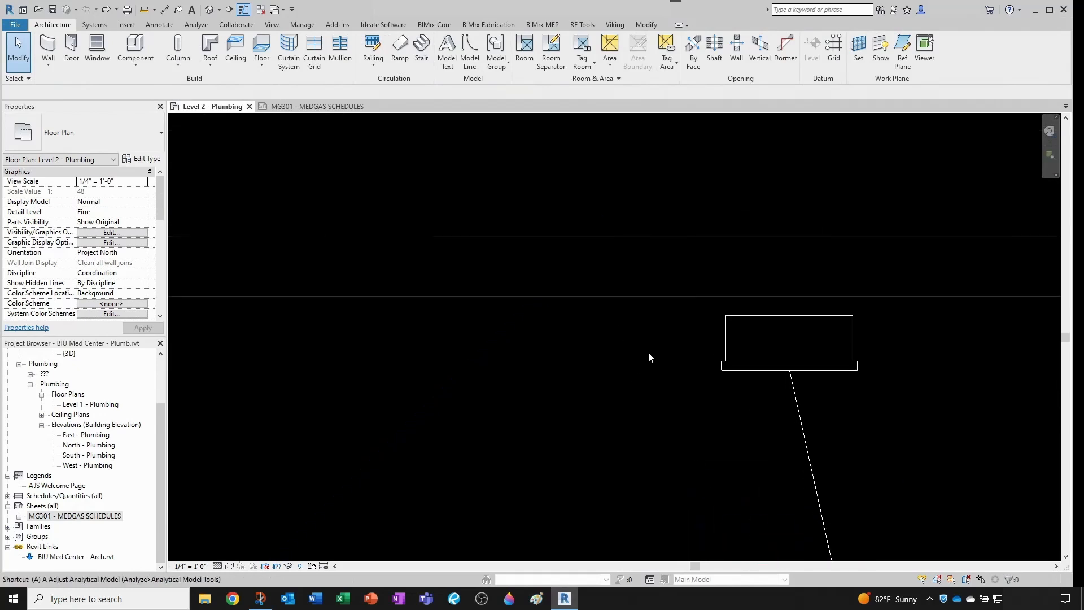
key(a)
key(l)
scroll(659, 344, up, 2)
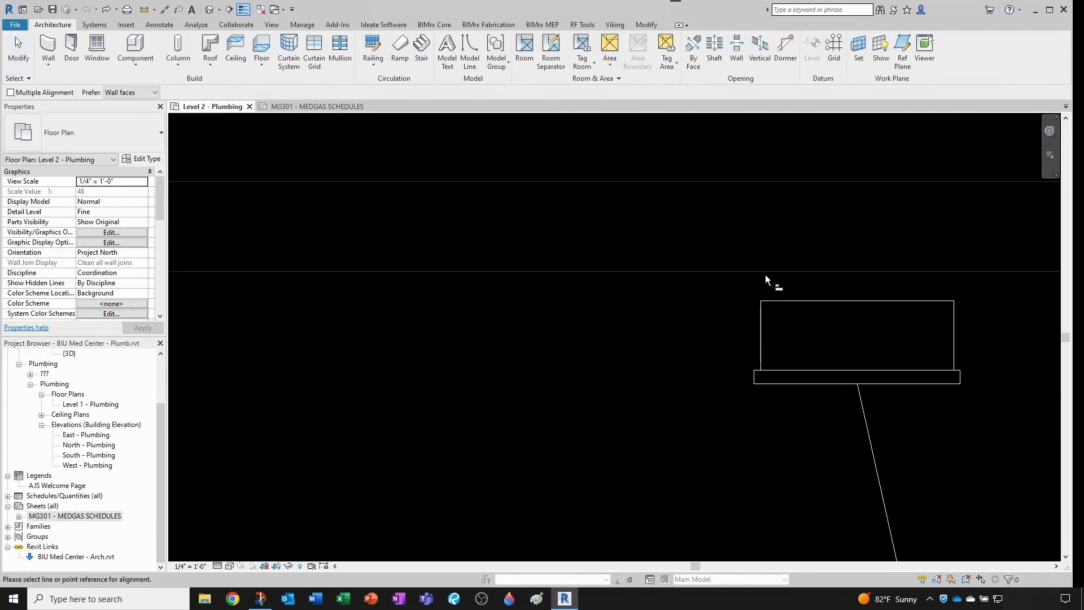
click(767, 271)
click(814, 368)
- Align the MAP-1 panel's front plate in room 144 with the adjacent wall face, recessing its box into the wall
scroll(693, 340, down, 8)
scroll(699, 368, down, 5)
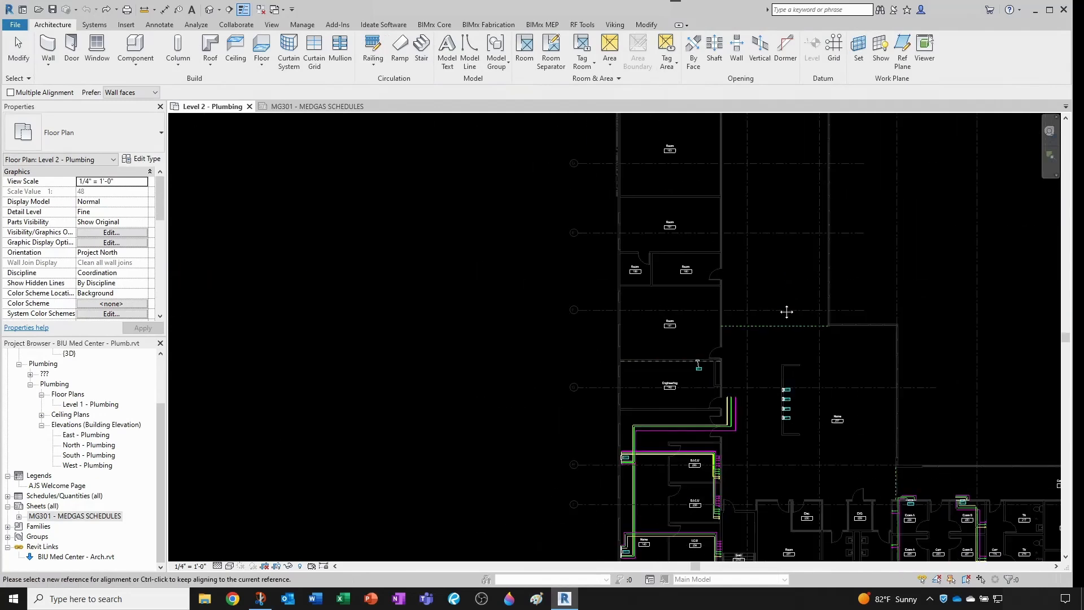
scroll(934, 433, up, 8)
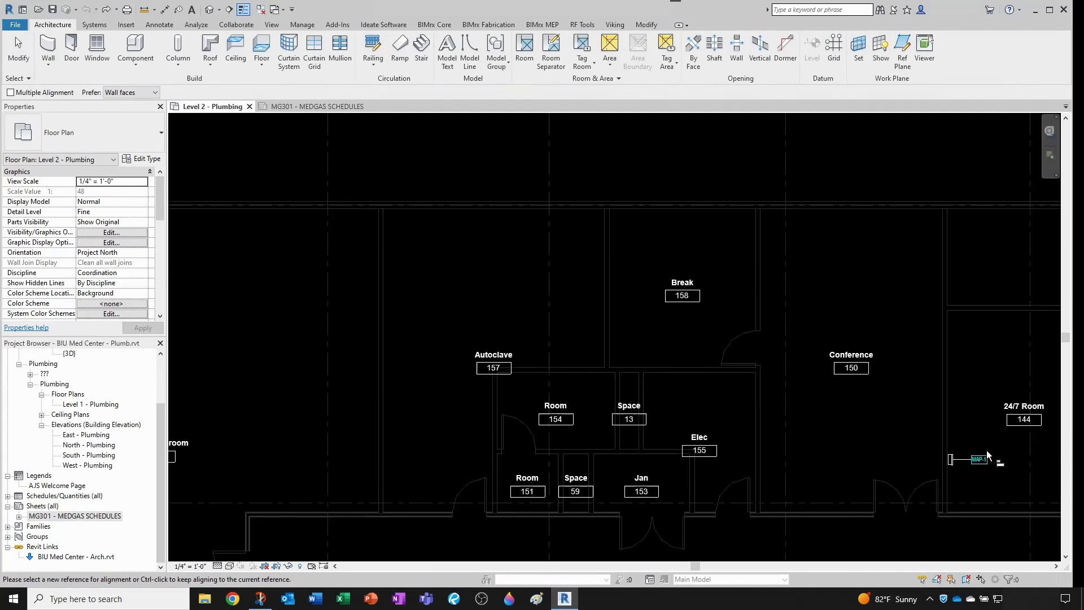
click(776, 297)
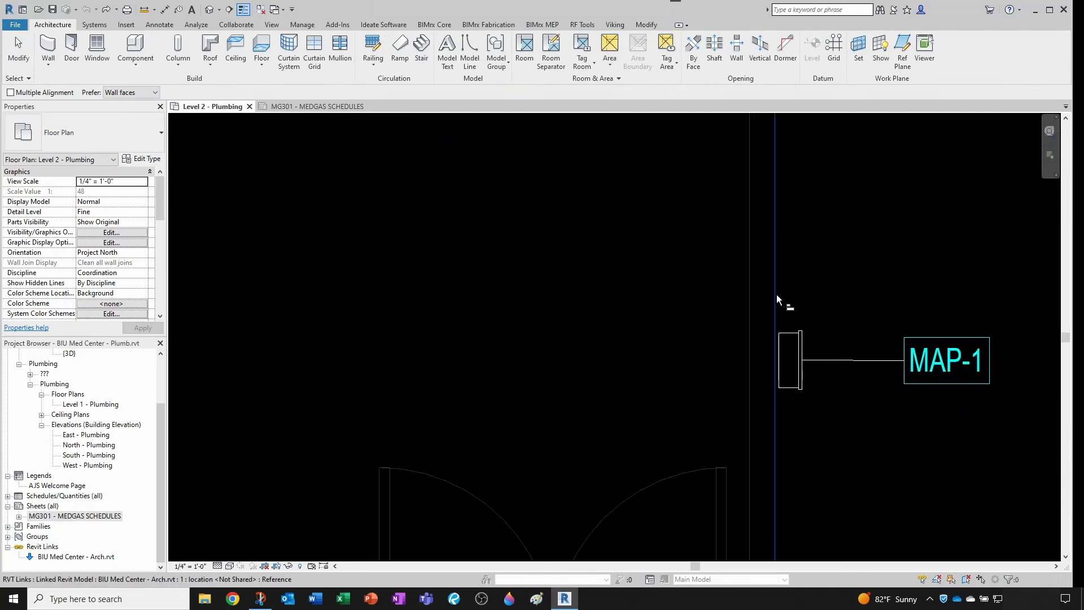
scroll(802, 337, up, 2)
click(799, 350)
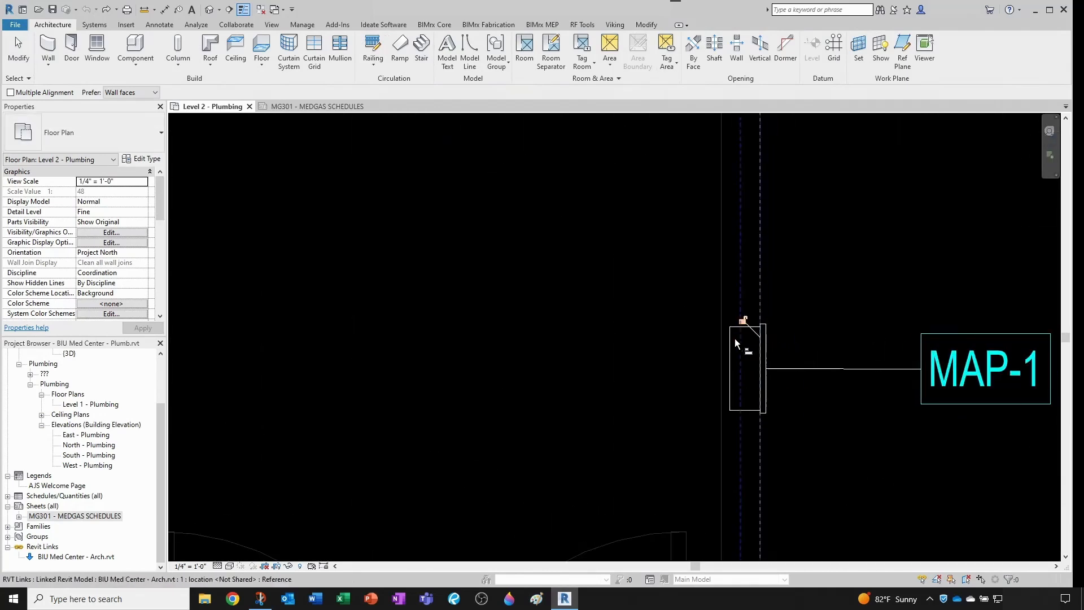
key(Escape)
key(Escape)
- Examine the Level 2 plan's zone valve boxes by the exam rooms, area alarm panels at Nurse 237 and the MAP-2 panel in Engineering 142
scroll(813, 339, down, 5)
scroll(836, 372, down, 6)
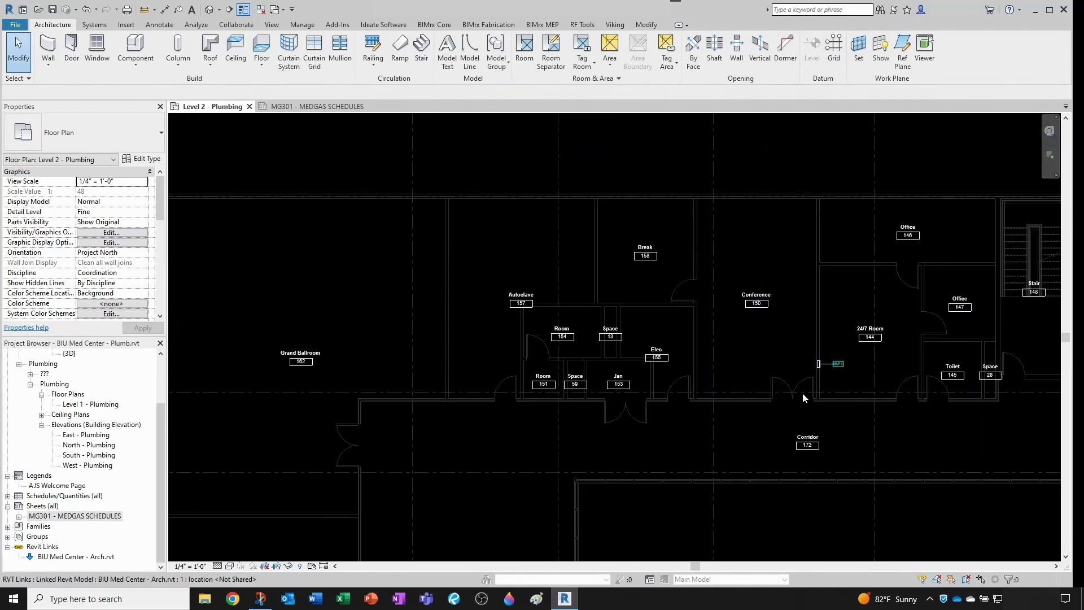
scroll(717, 531, up, 6)
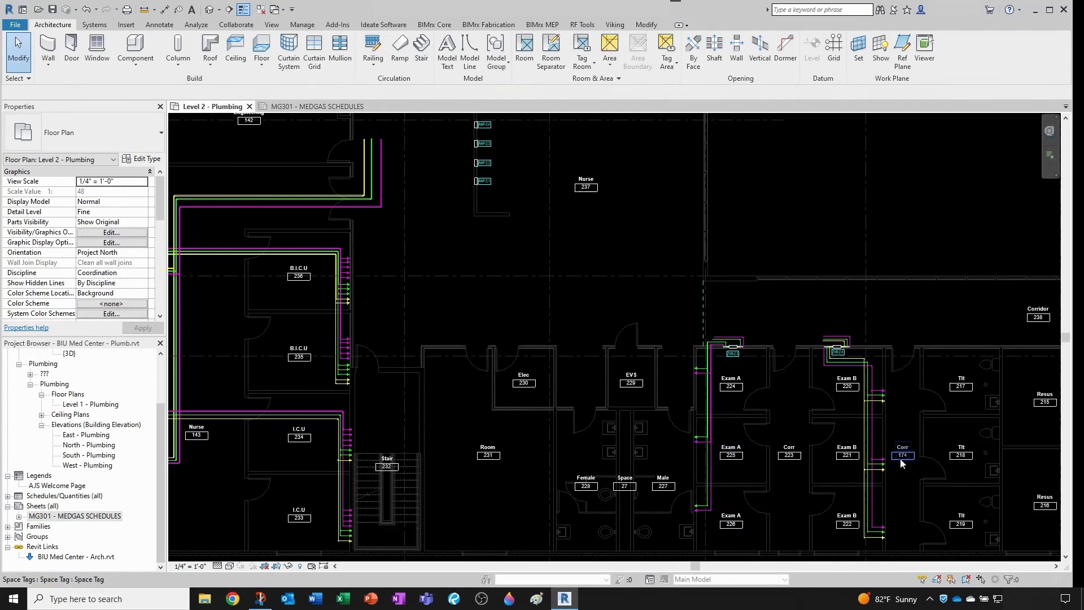
scroll(841, 361, up, 3)
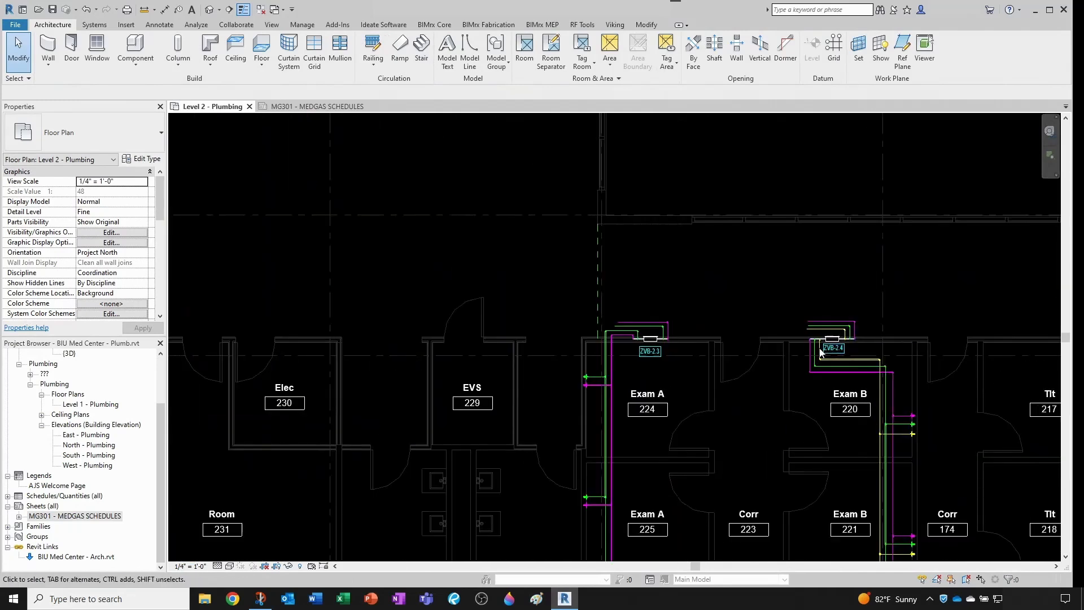
scroll(784, 374, down, 7)
scroll(553, 254, up, 5)
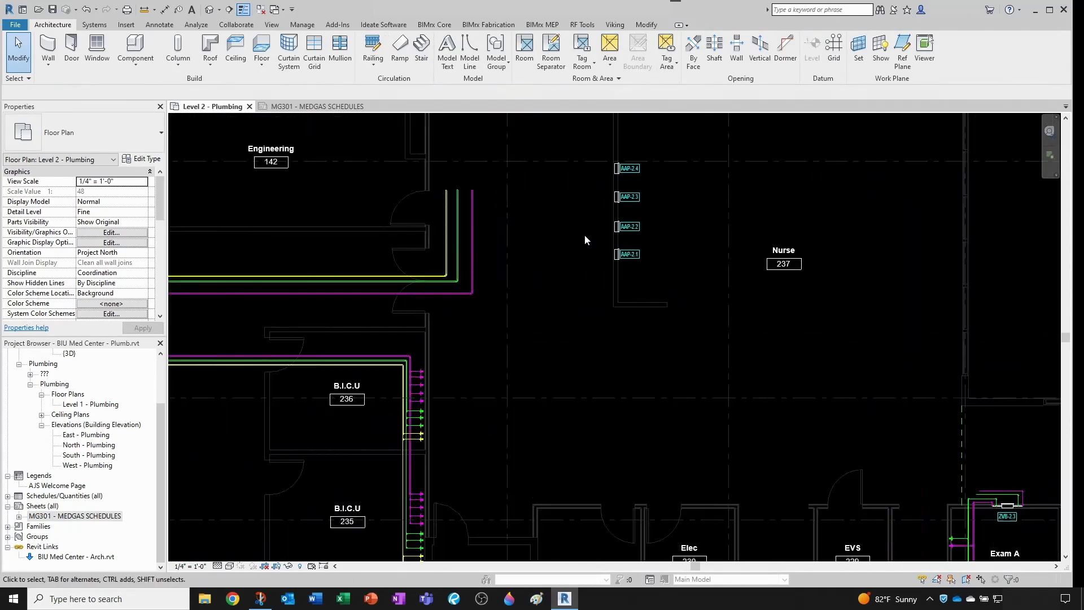
scroll(588, 236, up, 4)
scroll(620, 347, down, 5)
scroll(620, 347, down, 2)
scroll(542, 298, up, 6)
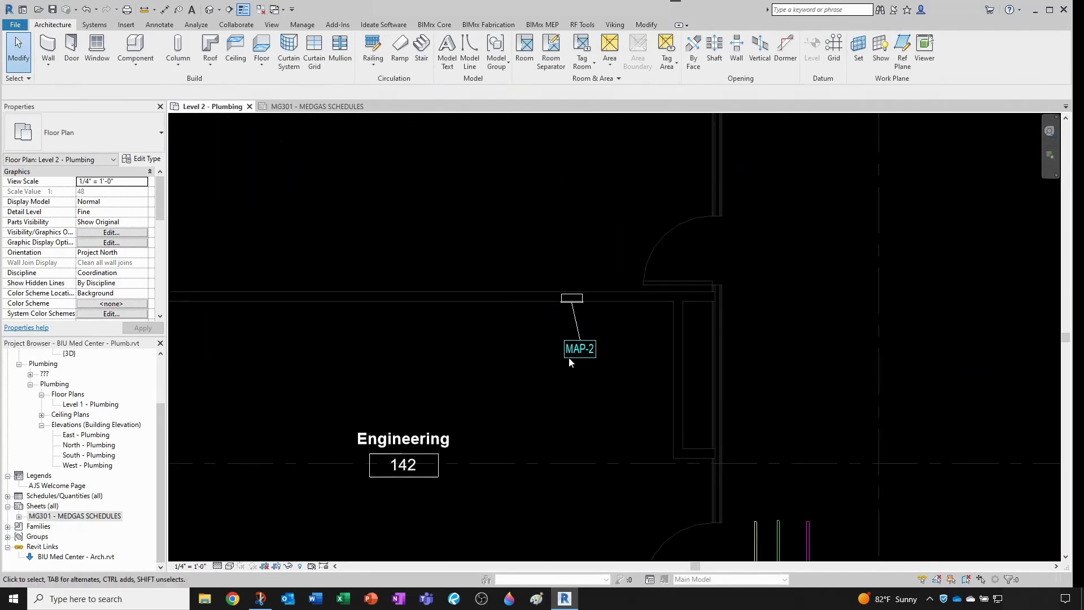
scroll(591, 363, down, 3)
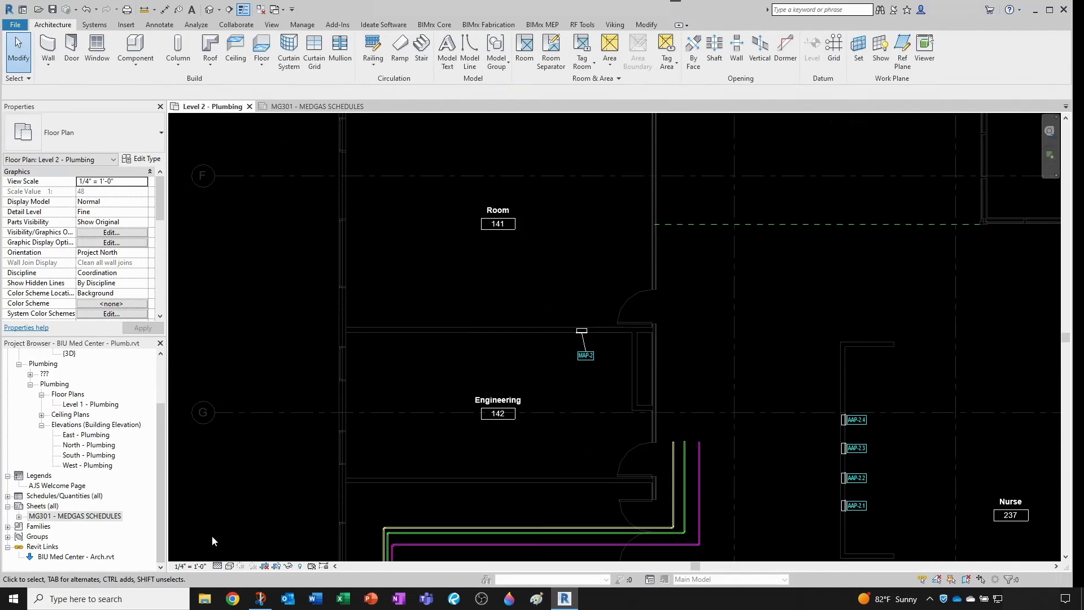
- Open the MG301 - MEDGAS SCHEDULES sheet and review the zone valve box and area alarm panel schedules
click(316, 107)
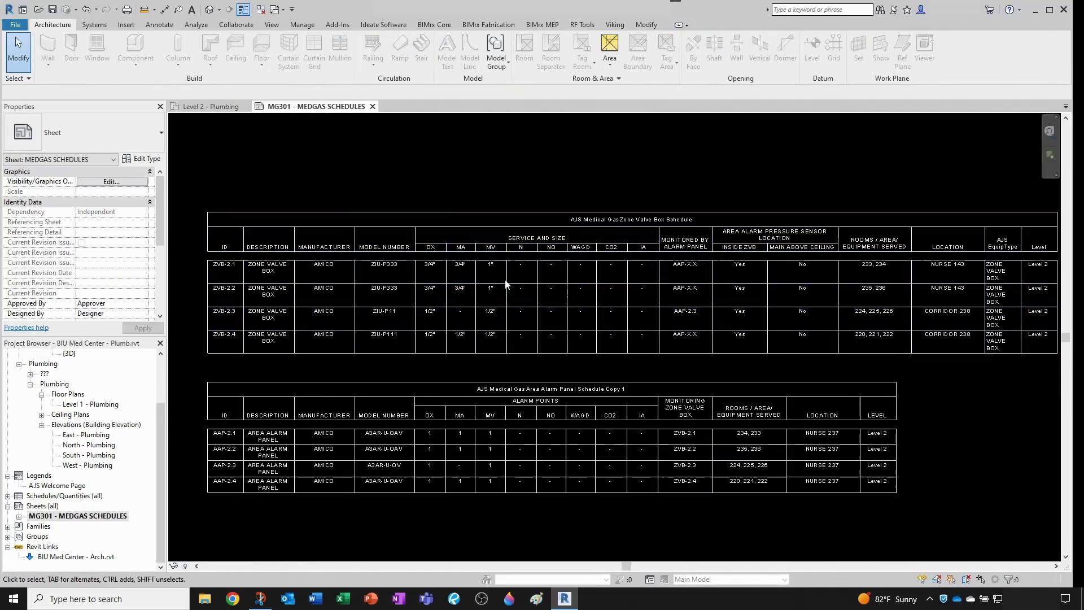
scroll(530, 418, down, 1)
scroll(543, 422, up, 3)
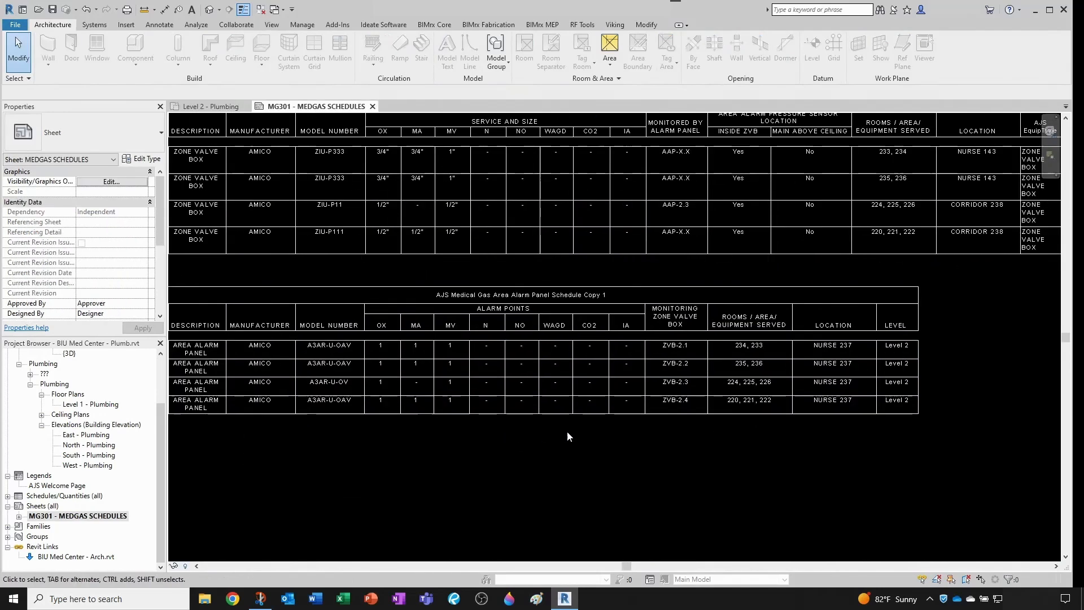
scroll(561, 434, down, 2)
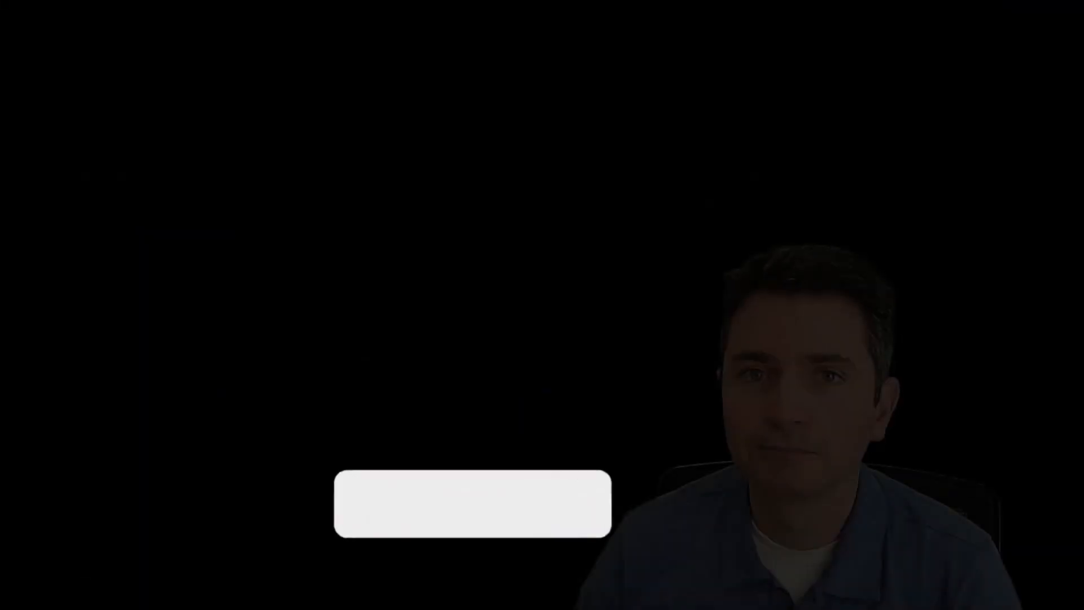